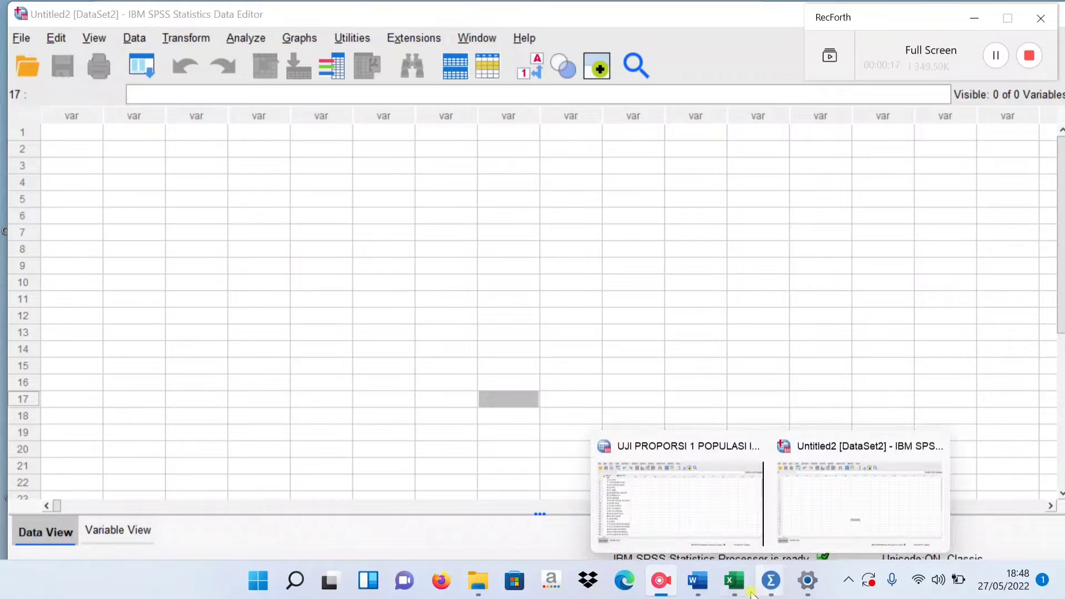
Switch to the Excel workbook DATA UJI PROPORSI 1 and review the civil liberty democracy index values and their provinces.
click(733, 583)
click(733, 582)
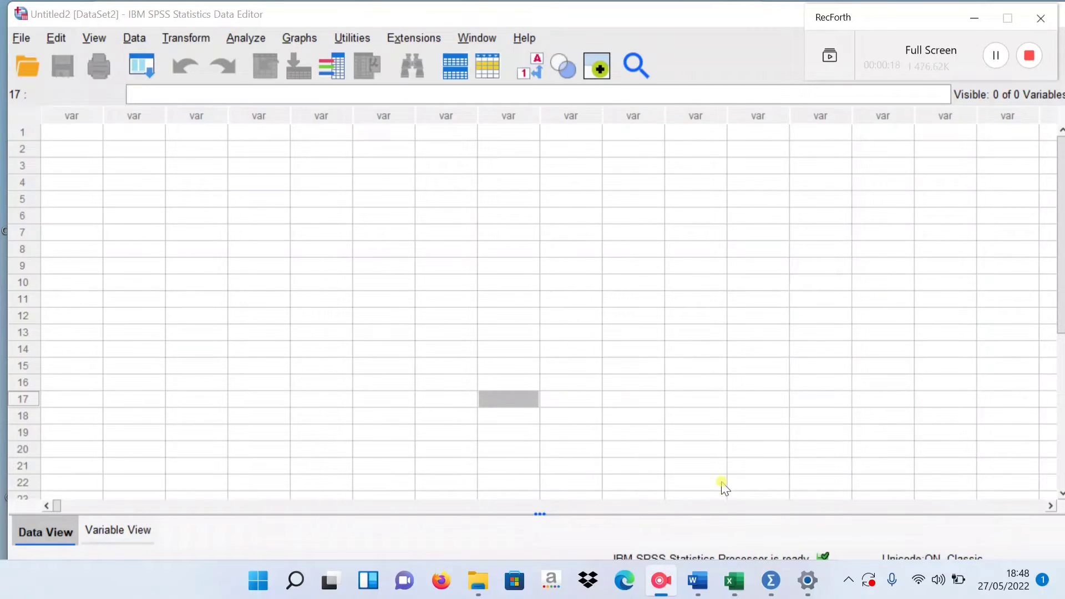
click(727, 578)
click(1006, 136)
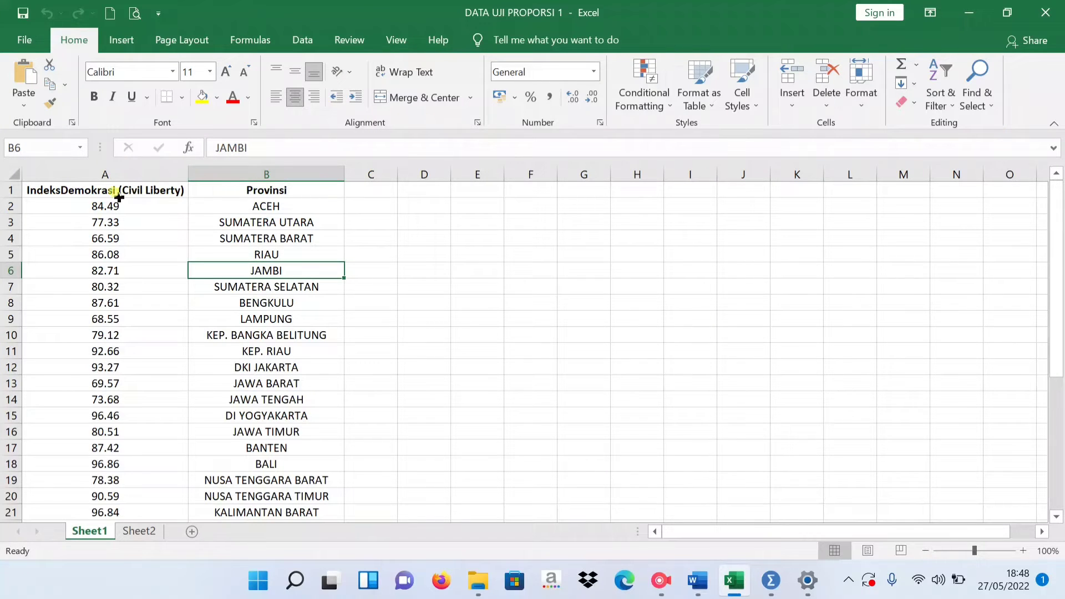
click(94, 190)
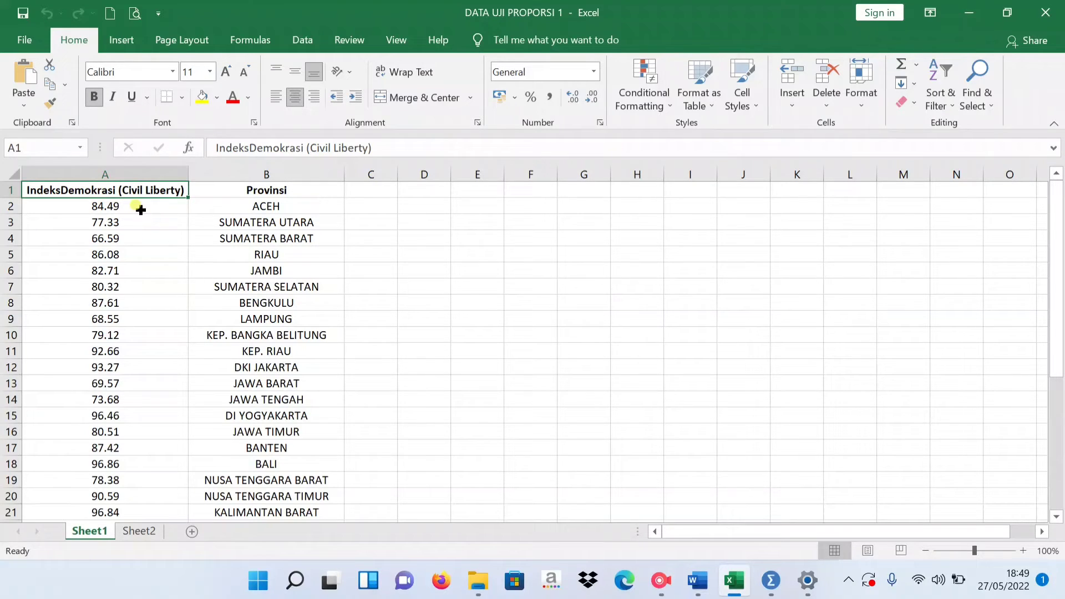
drag(224, 209, 264, 175)
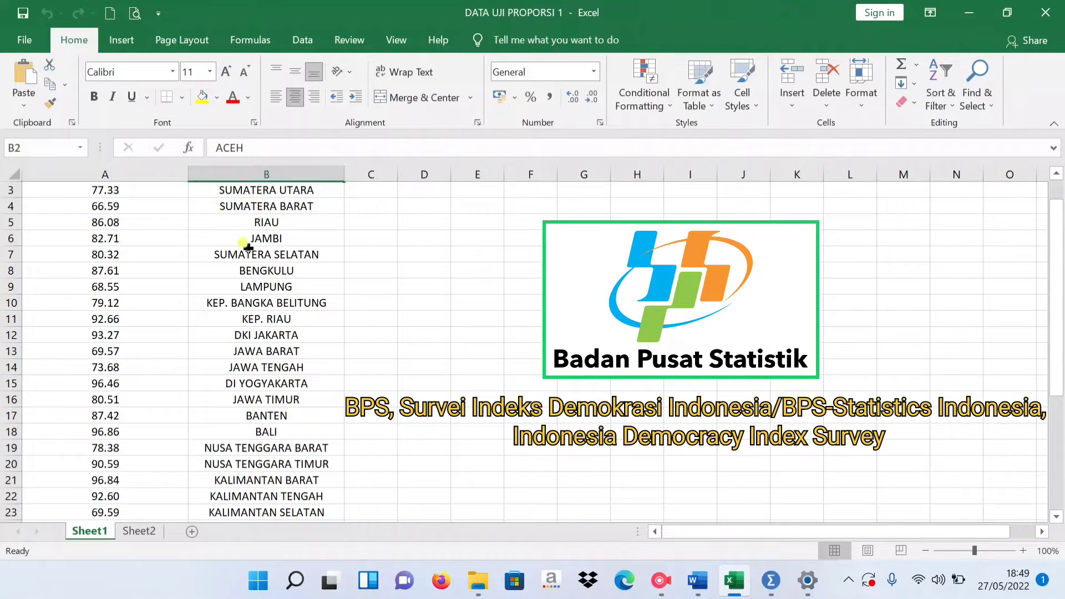
scroll(256, 244, up, 1)
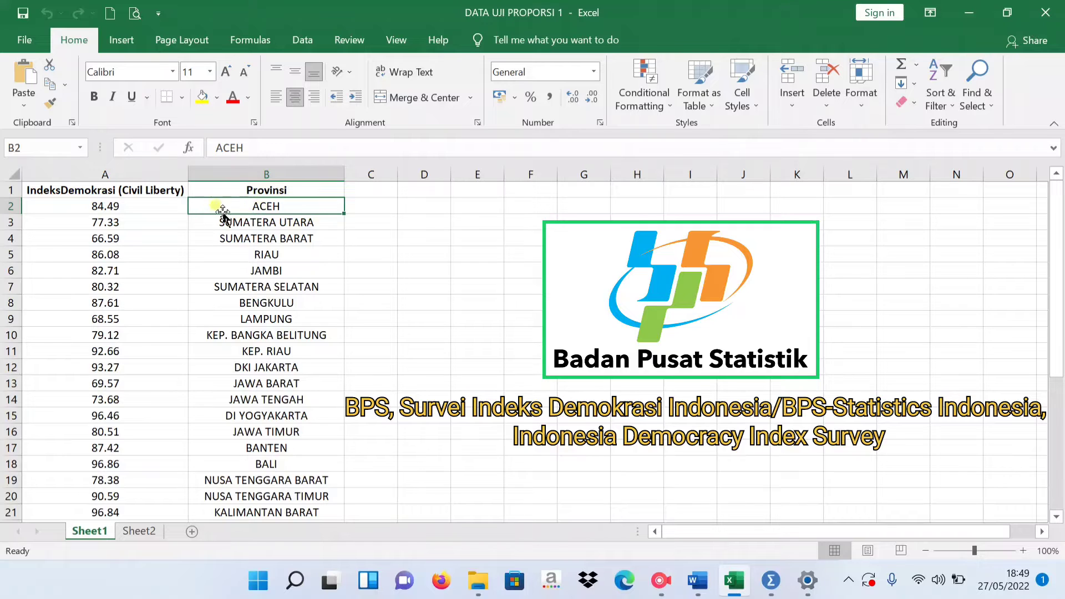
drag(244, 222, 233, 272)
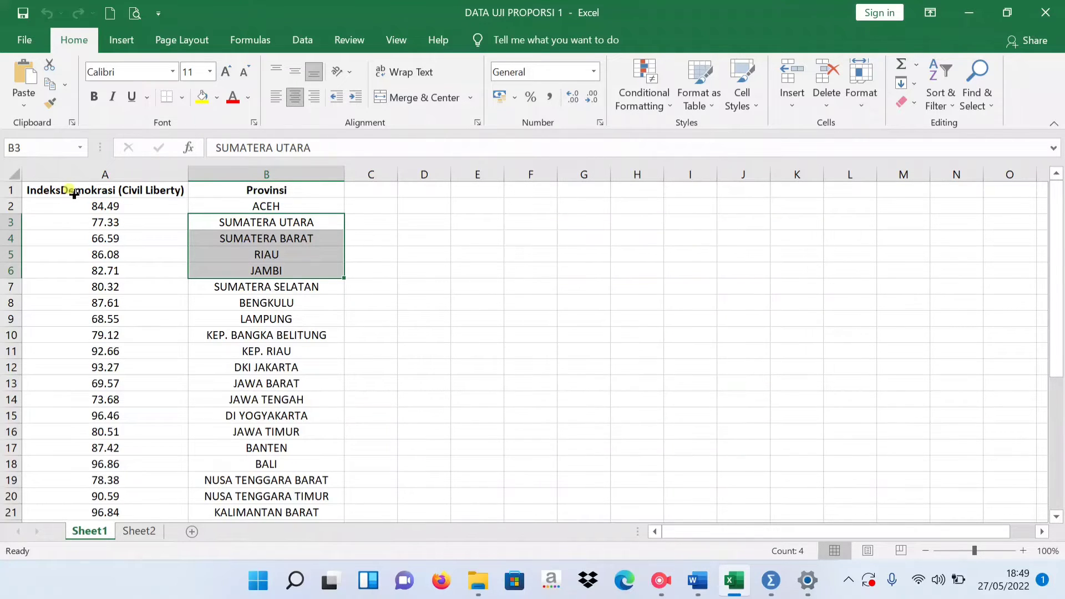
drag(72, 191, 271, 380)
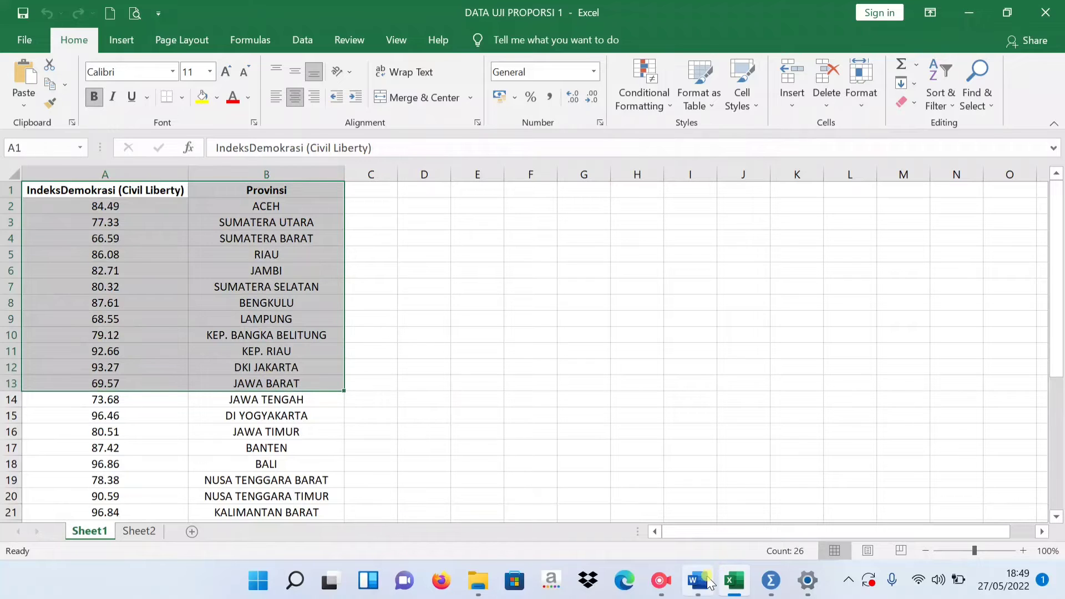
Switch to the SPSS dataset UJI PROPORSI 1 POPULASI INDEKS DEMOKRASI CIVIL LIBERTY and open the legacy nonparametric Binomial Test.
mouse_move(770, 586)
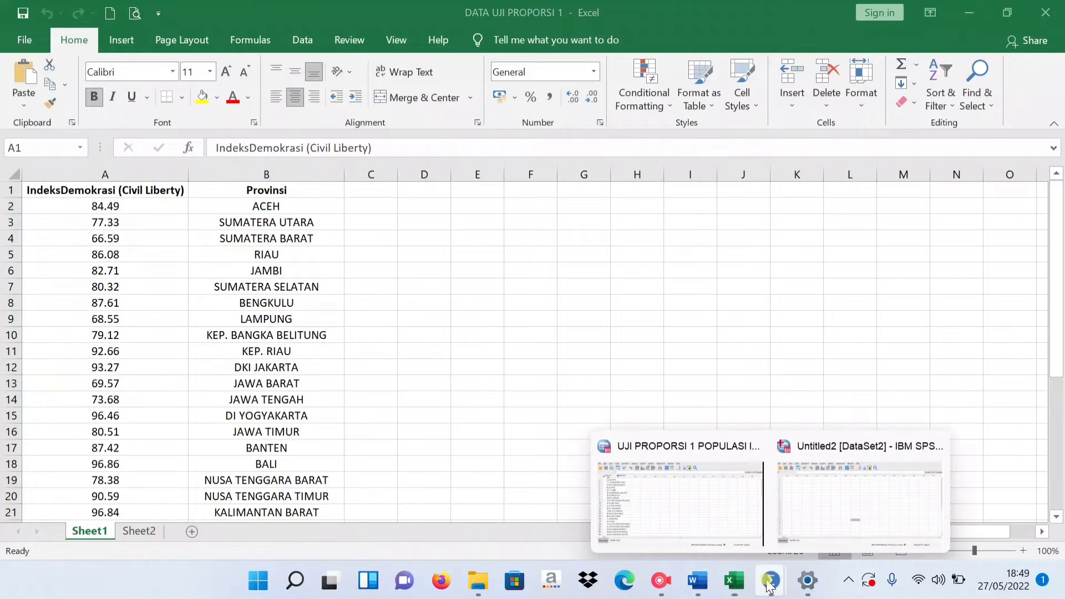
click(704, 494)
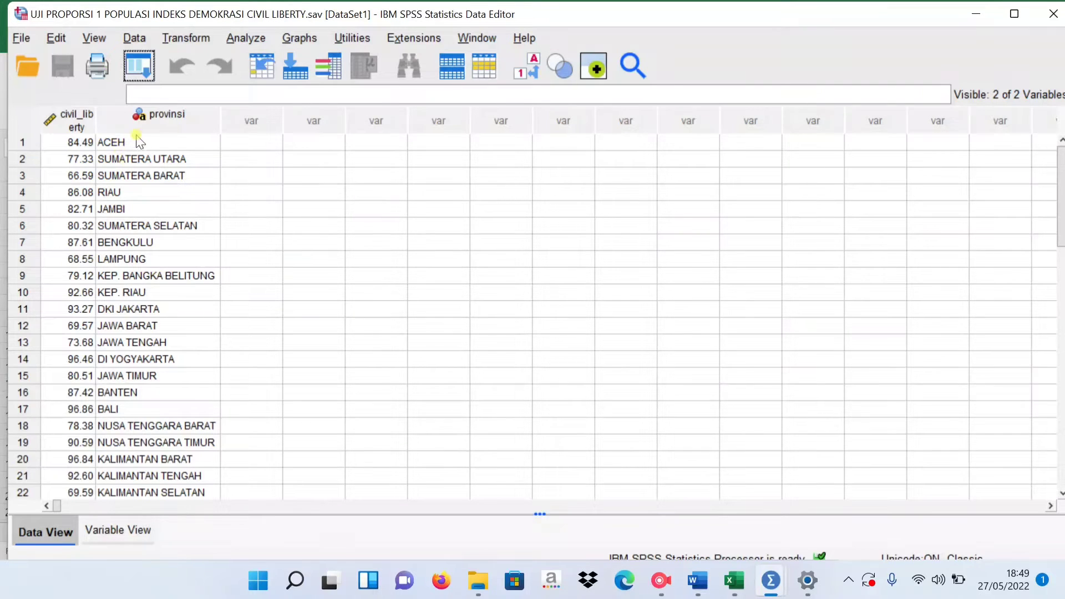
click(242, 38)
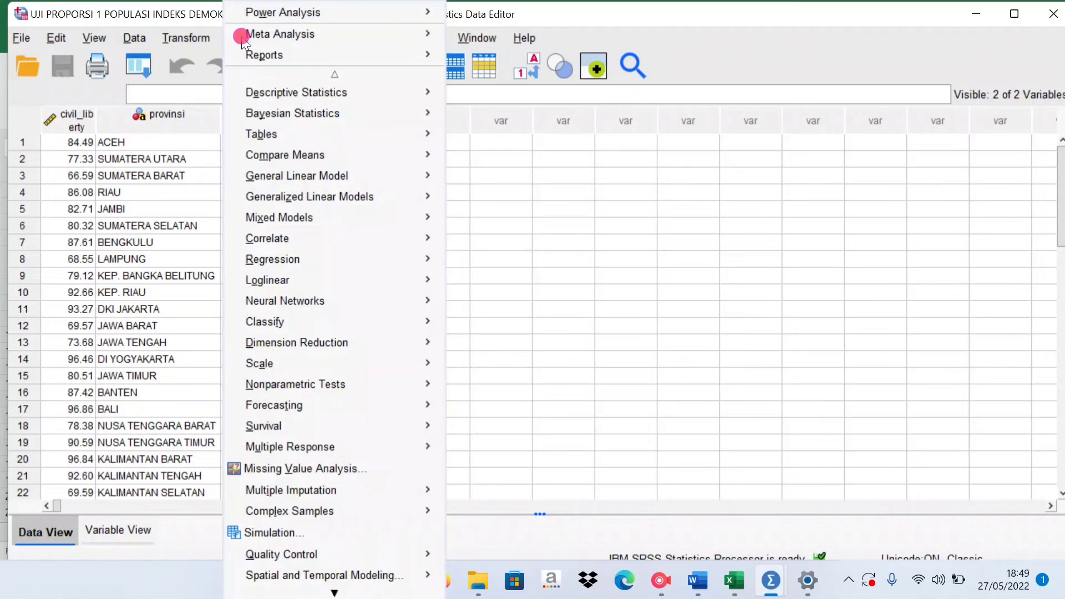
mouse_move(310, 410)
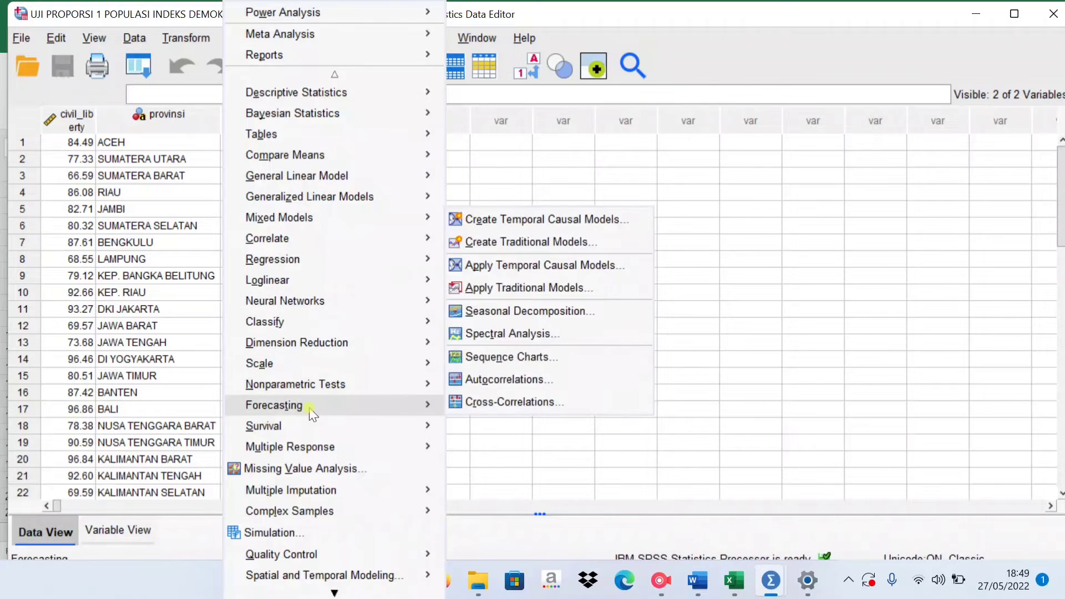
mouse_move(333, 385)
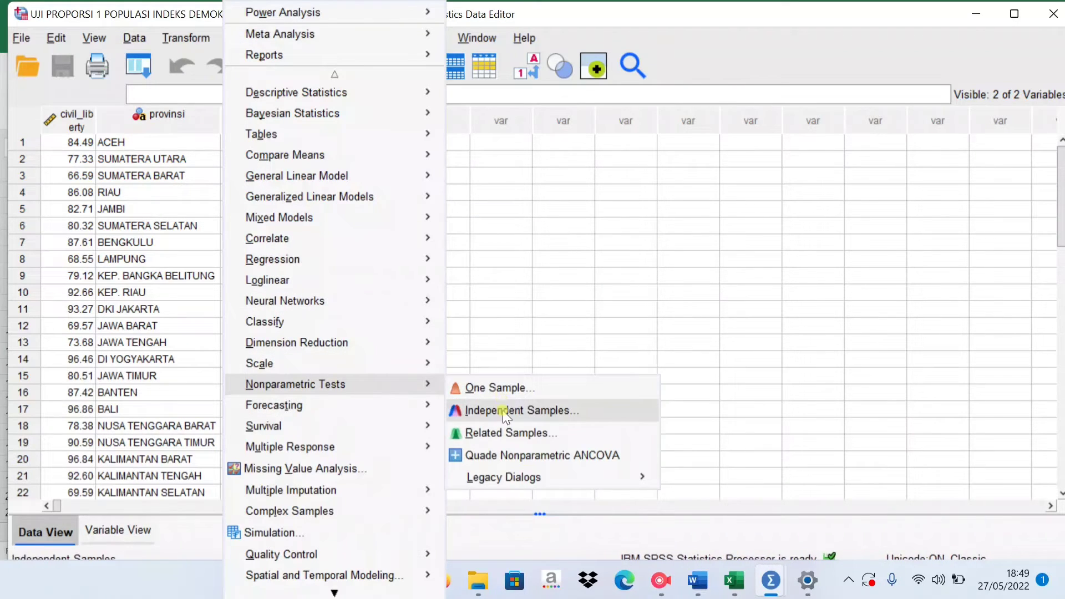
mouse_move(490, 483)
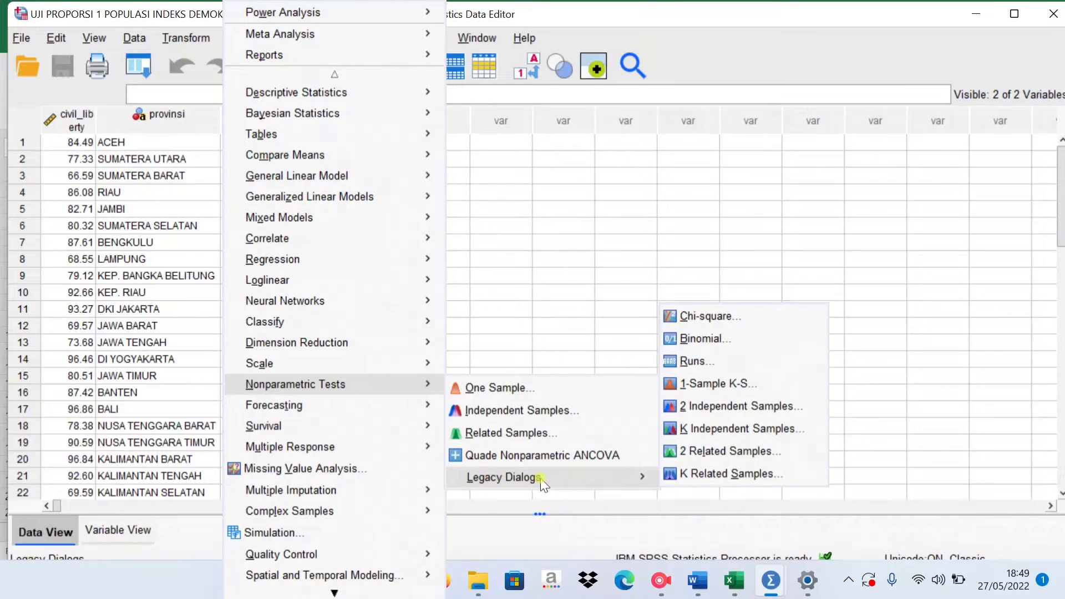
click(700, 339)
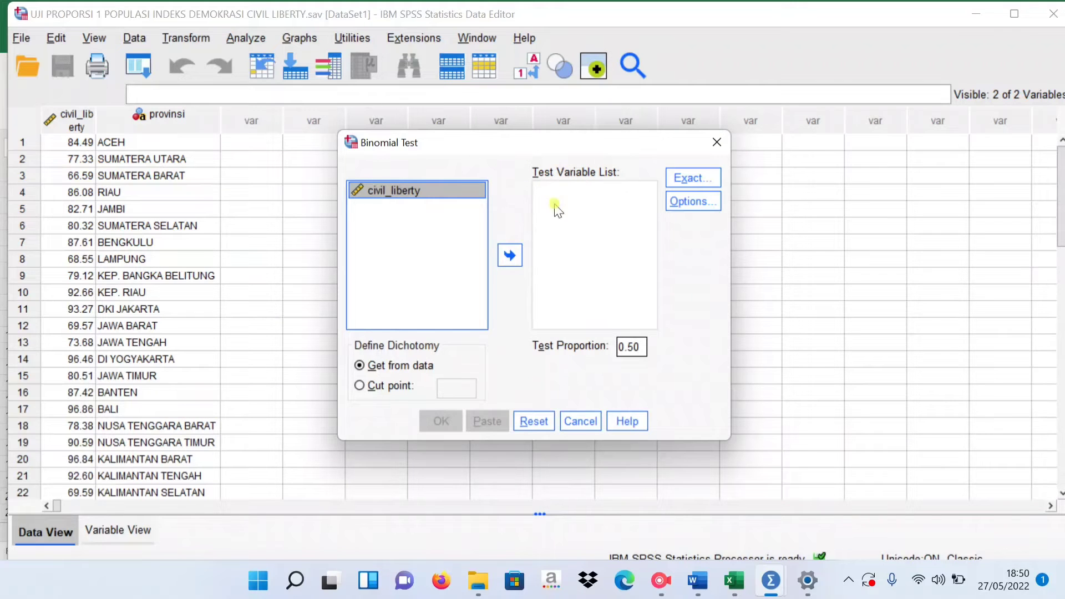
Add civil_liberty as the test variable and include descriptive statistics in the binomial test's output.
click(510, 254)
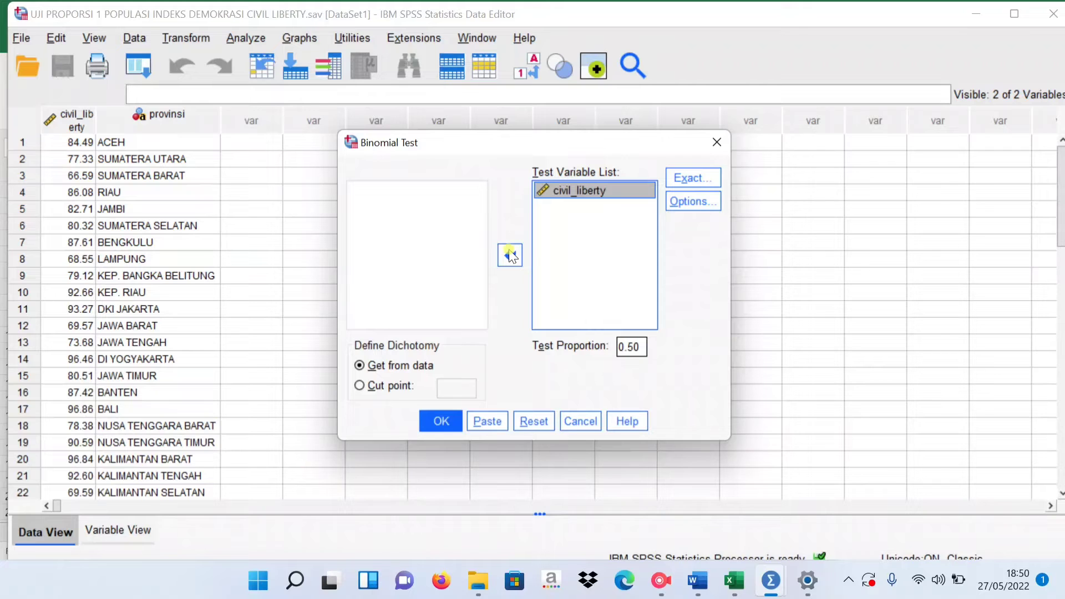
click(682, 203)
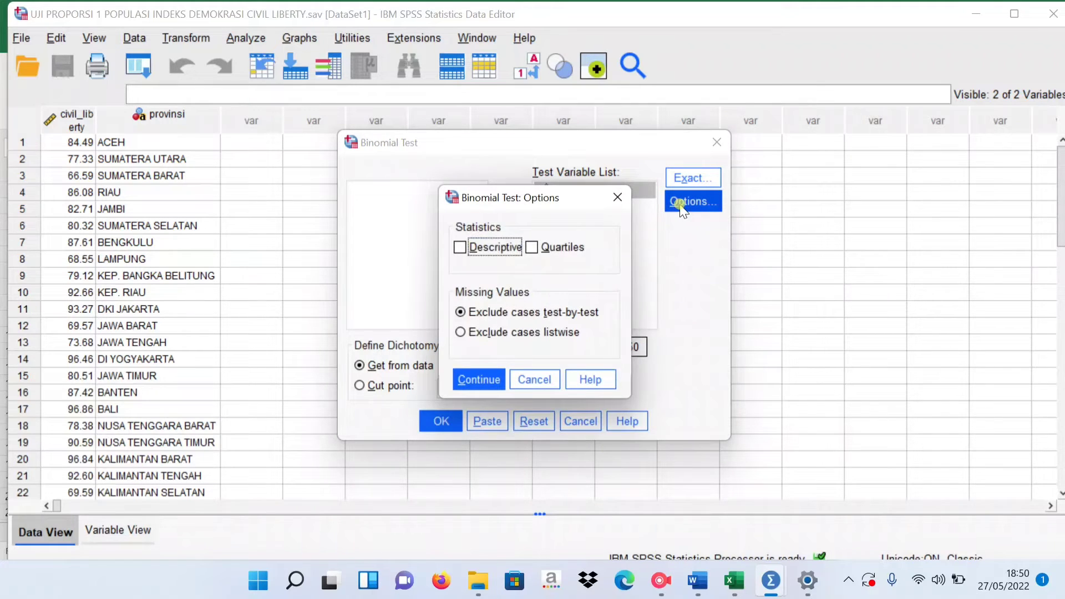
click(459, 247)
click(476, 374)
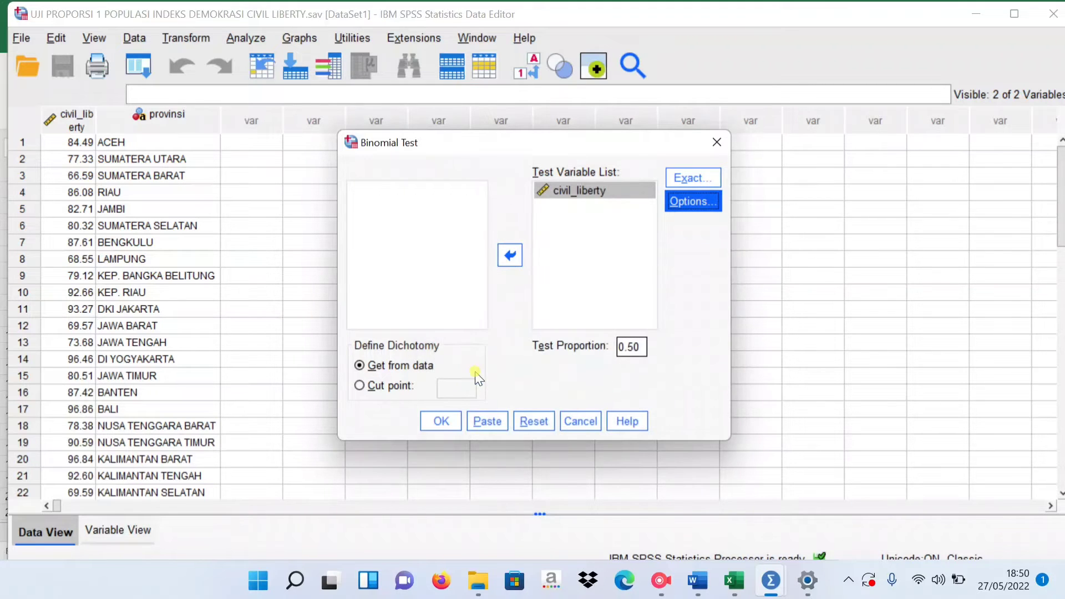
Define the dichotomy by a cut point of 70 and run the binomial test.
click(360, 386)
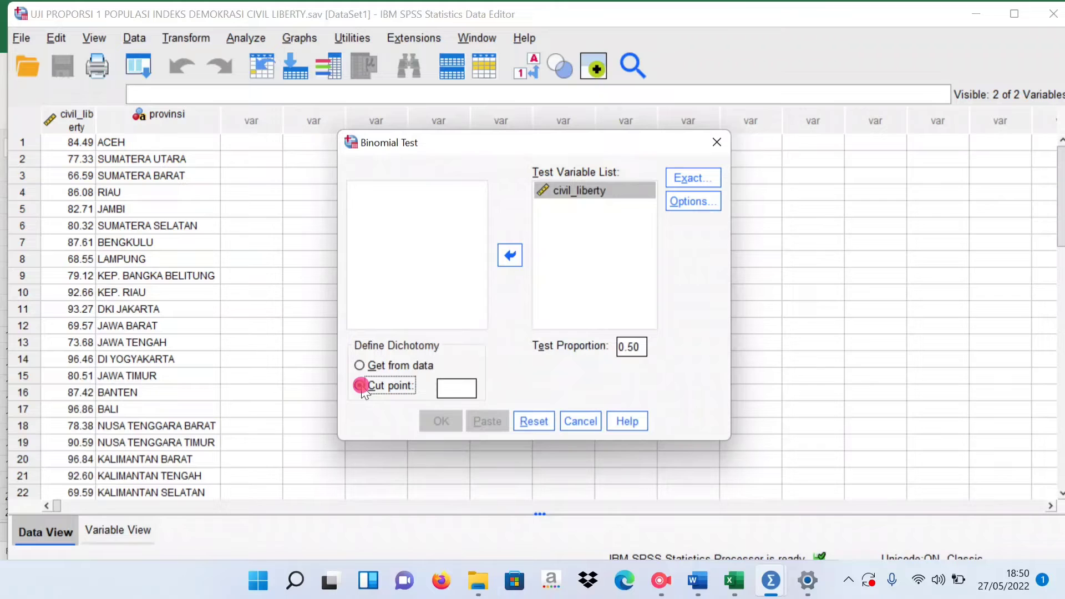
click(452, 391)
text(70)
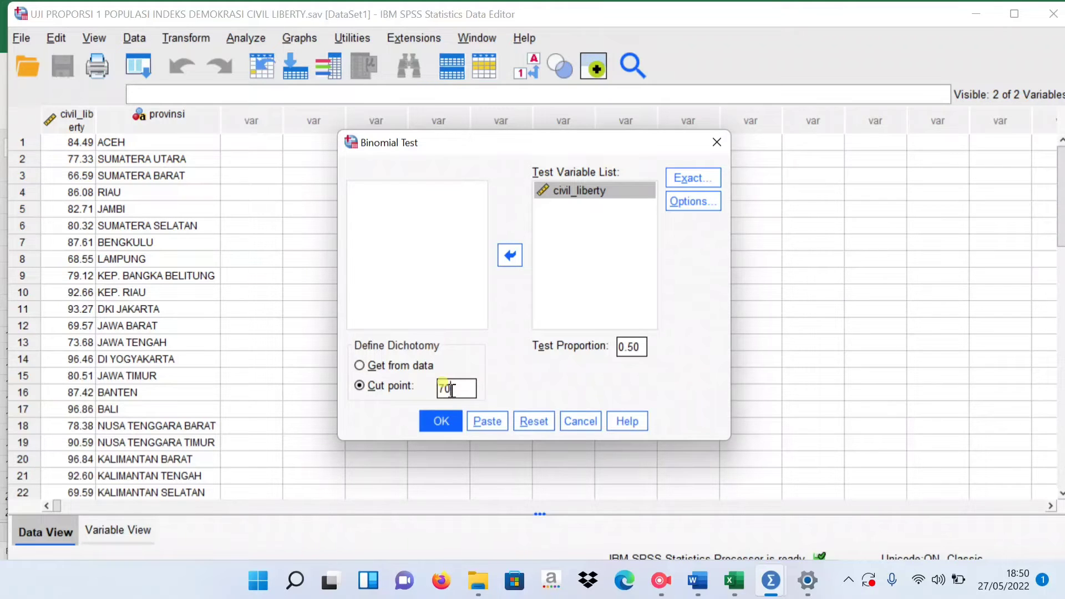
click(432, 424)
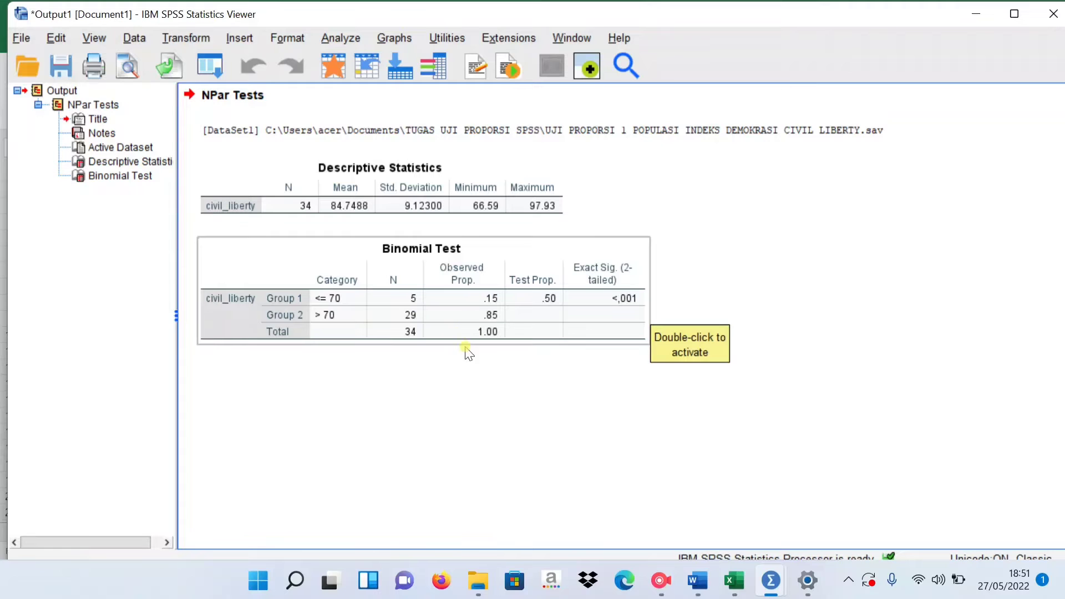
Switch to the Word document with the test output and review the H0 and Ha hypotheses and the significance decision rules.
click(693, 585)
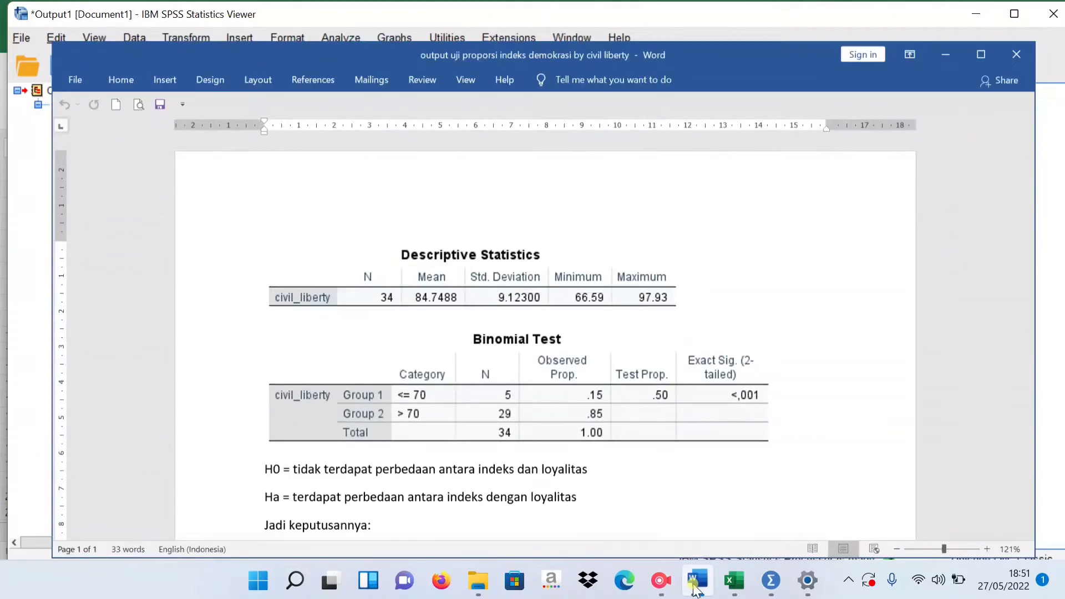
click(694, 582)
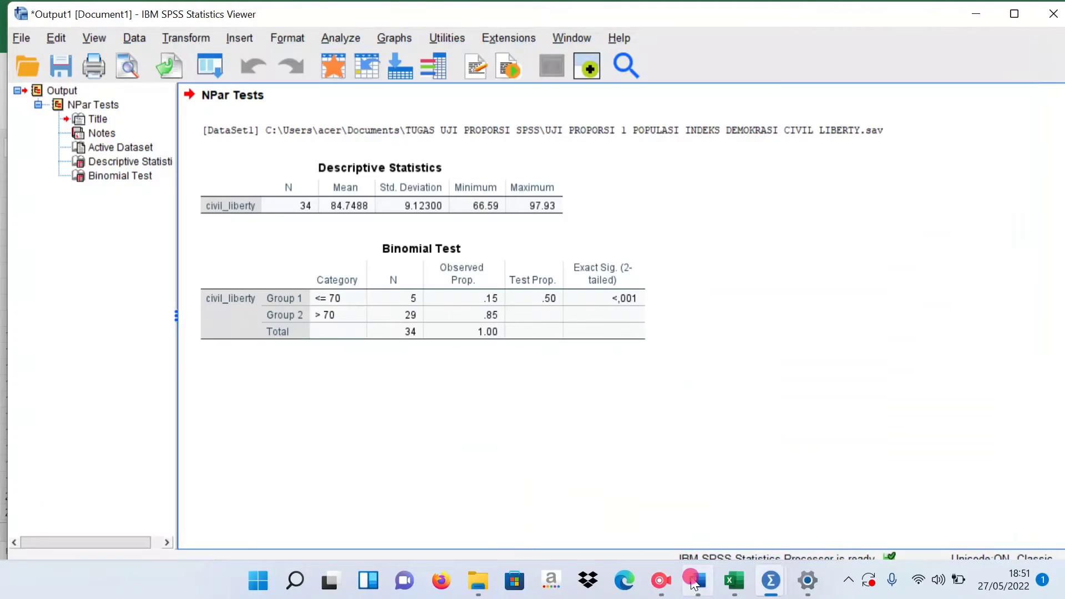
click(693, 584)
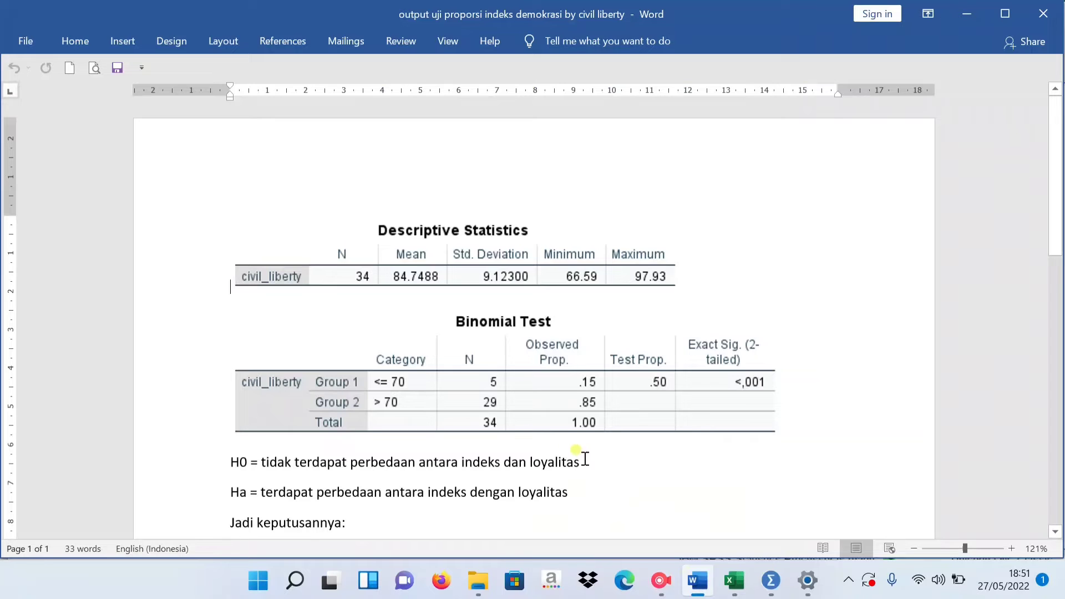
scroll(422, 451, down, 1)
scroll(264, 422, down, 1)
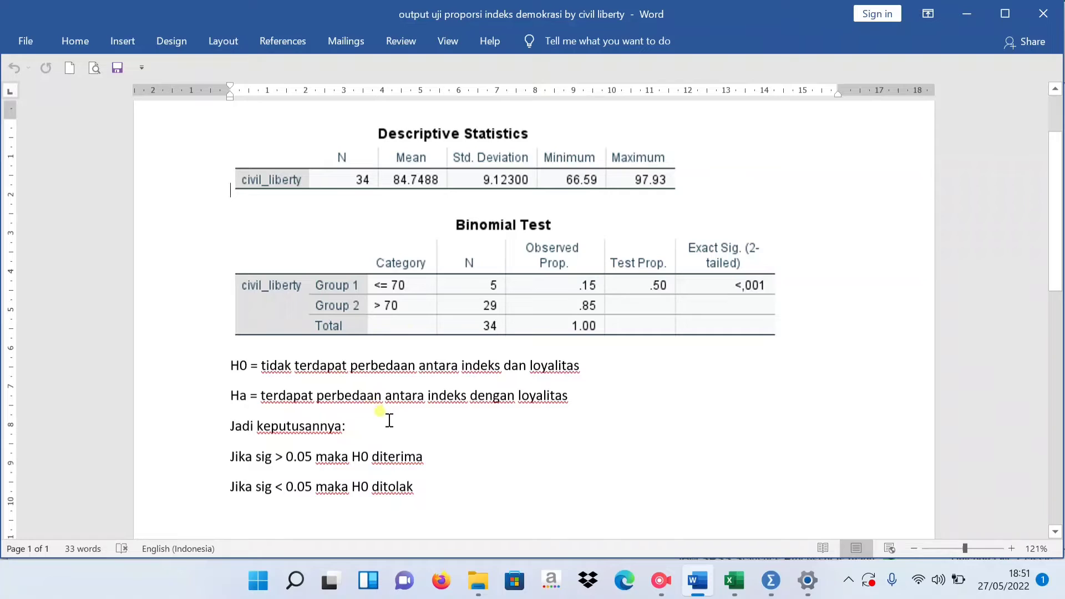
drag(261, 396, 587, 403)
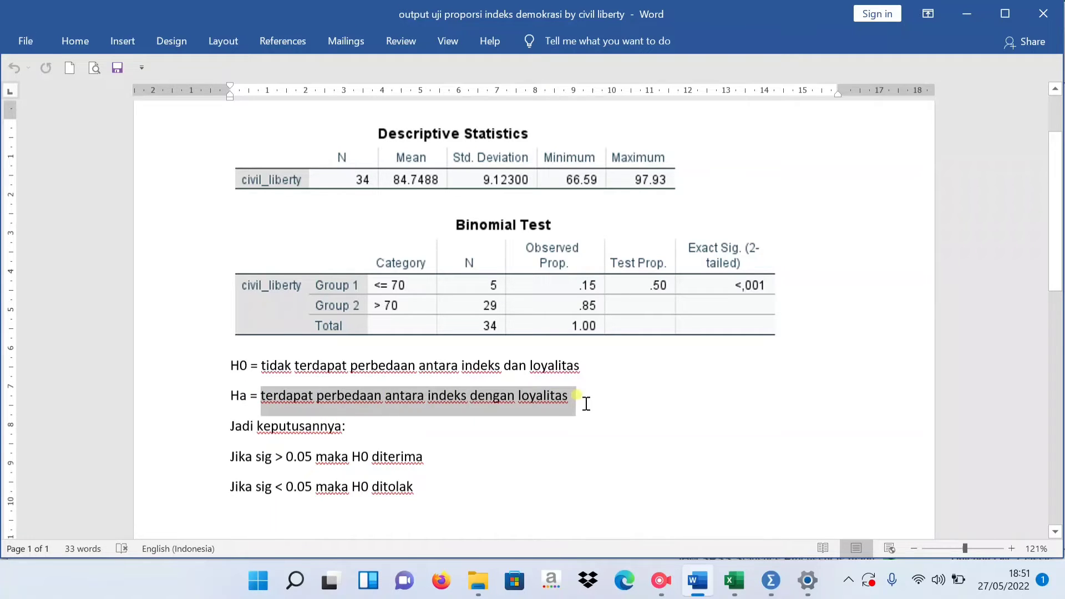
click(536, 426)
click(660, 581)
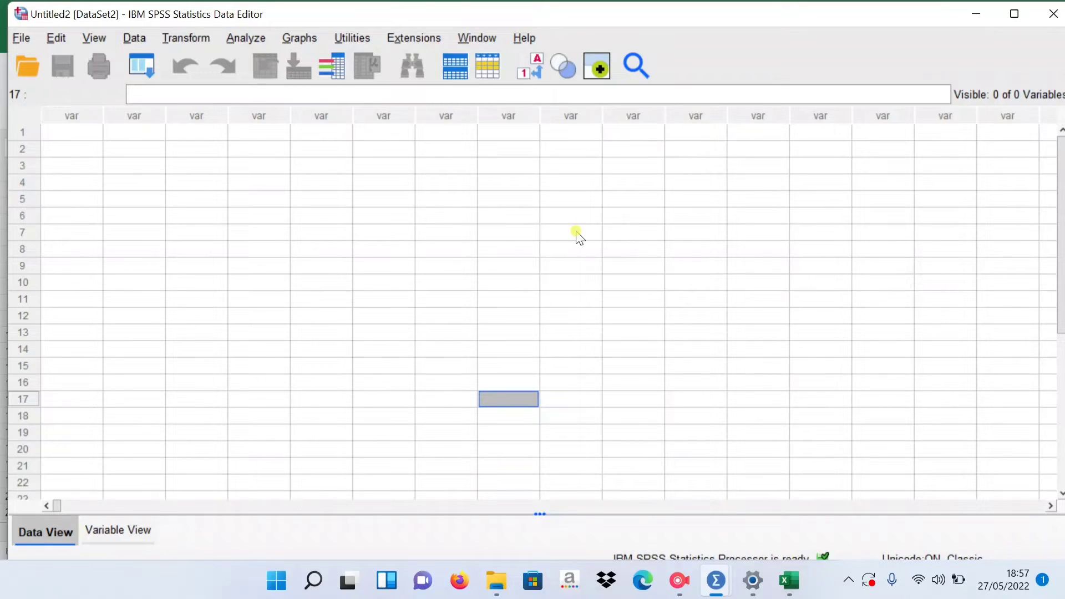
Switch to the Excel workbook DATA UJI PROPORSI 2 and look over the 2019 presidential election vote shares by province.
click(789, 580)
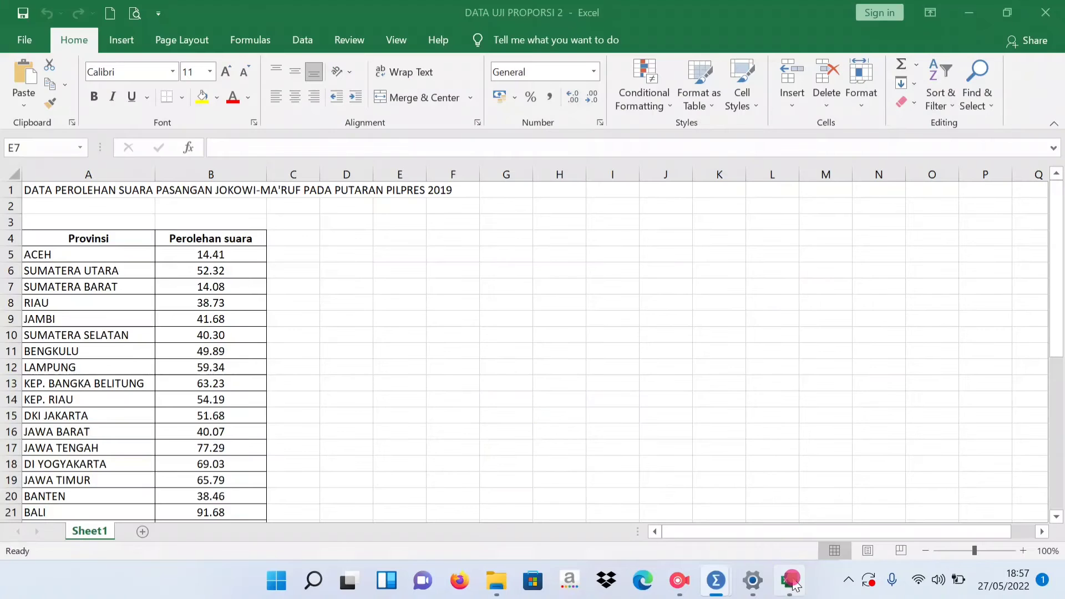
scroll(261, 312, down, 1)
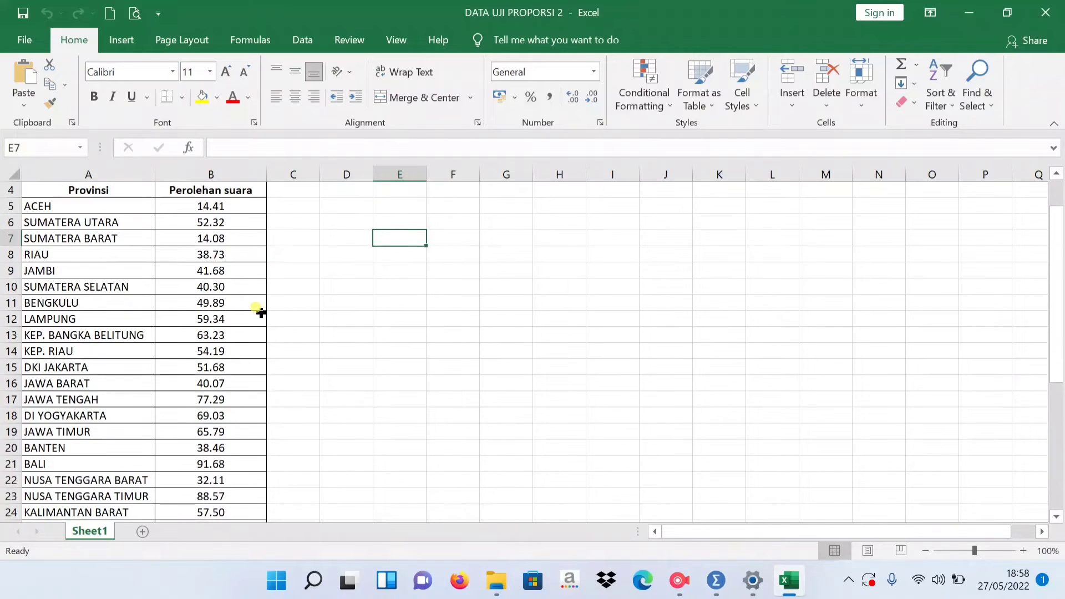
scroll(258, 314, up, 1)
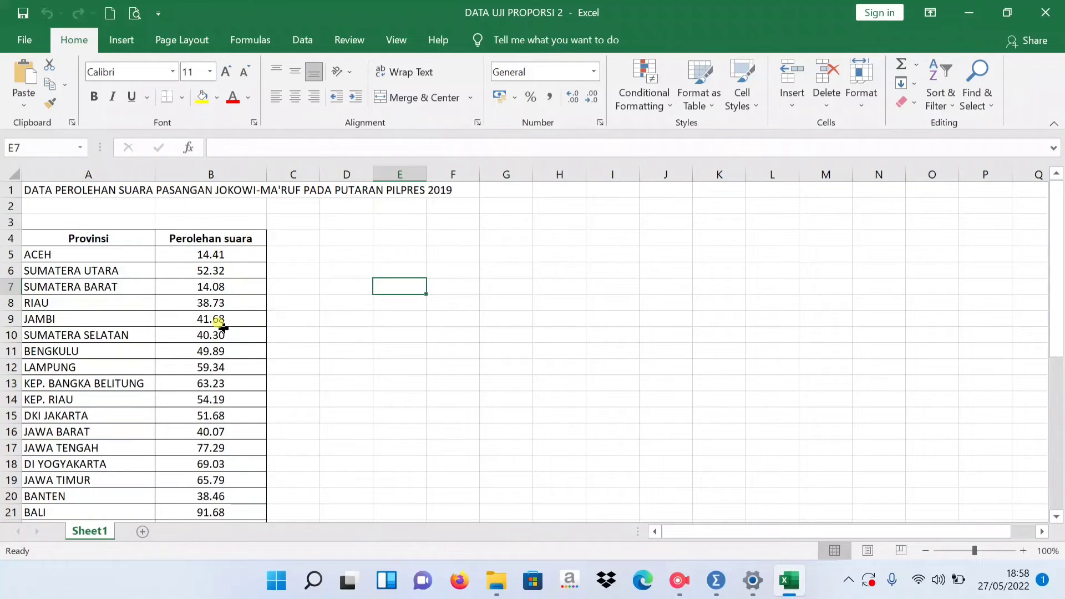
scroll(222, 328, down, 1)
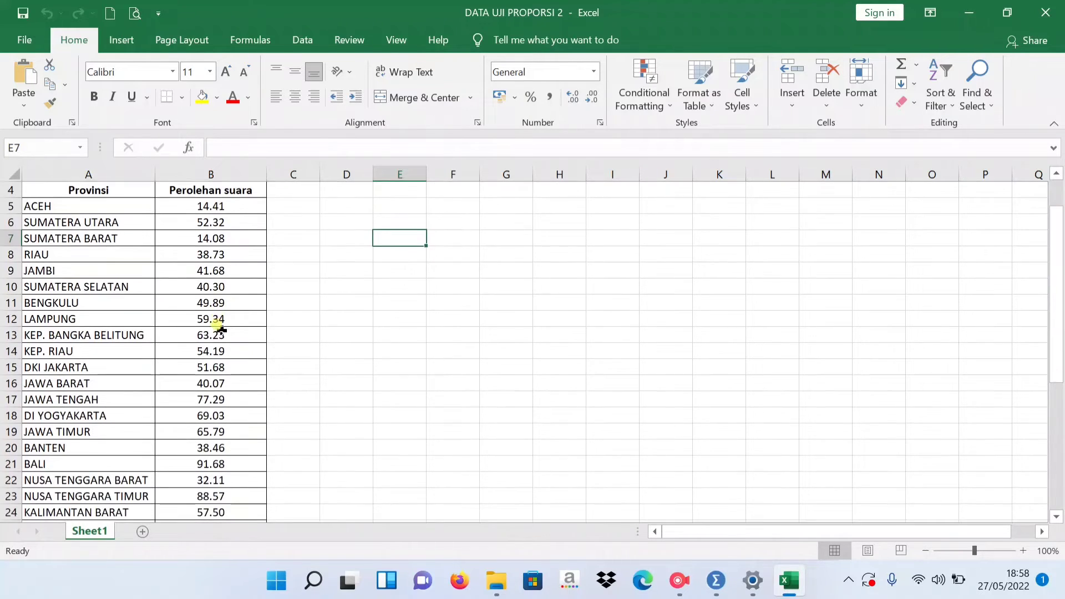
scroll(221, 333, up, 1)
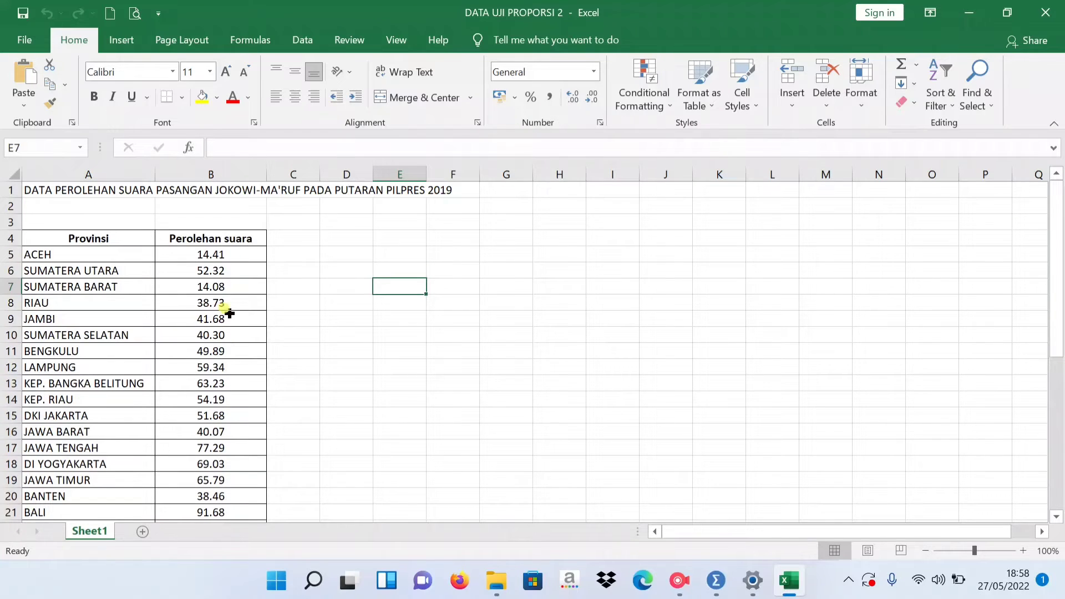
Examine the Provinsi column of the vote-share table from ACEH down to its last entry, LUAR NEGERI.
drag(96, 255, 139, 430)
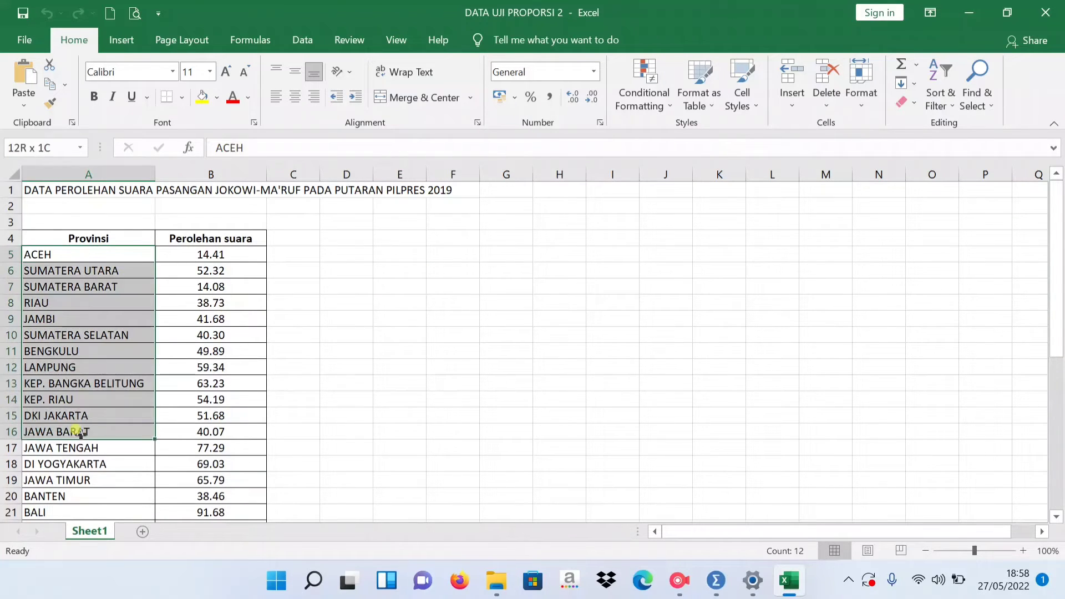
click(138, 256)
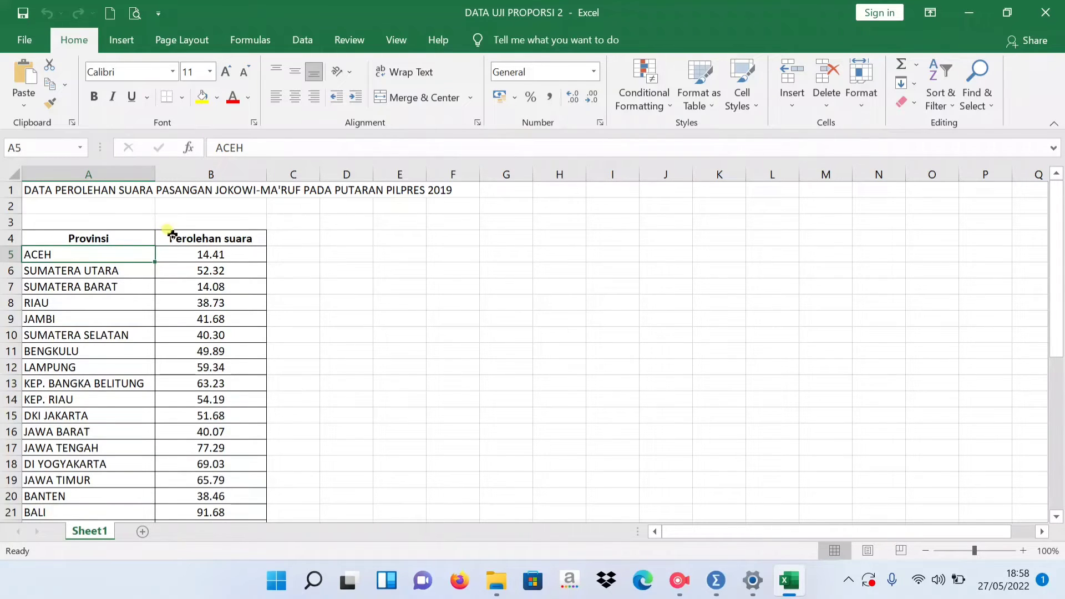
click(113, 271)
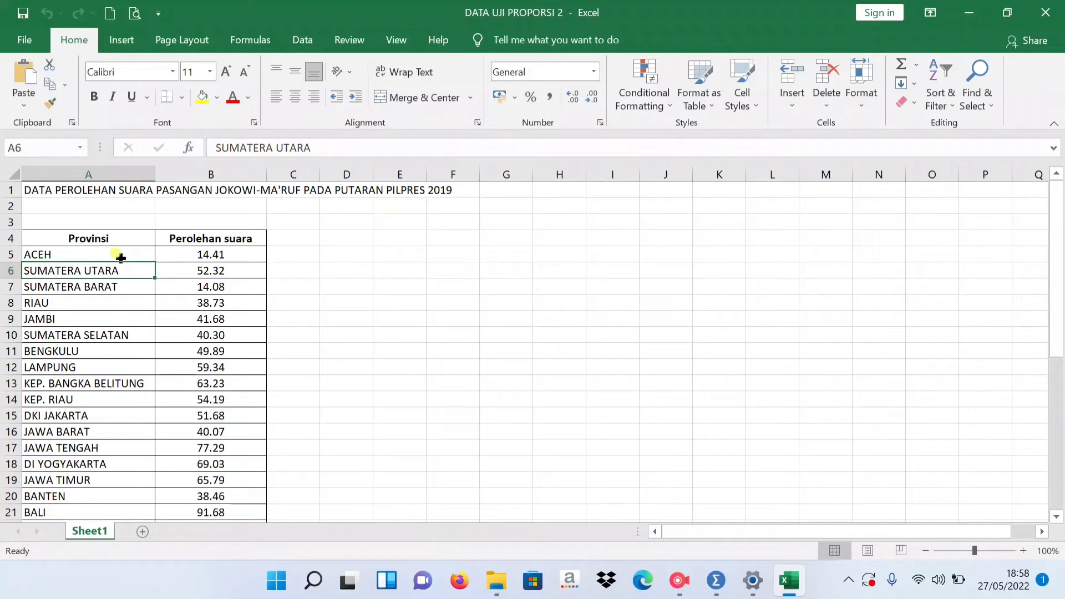
click(121, 255)
drag(123, 256, 99, 496)
scroll(93, 472, down, 1)
click(84, 449)
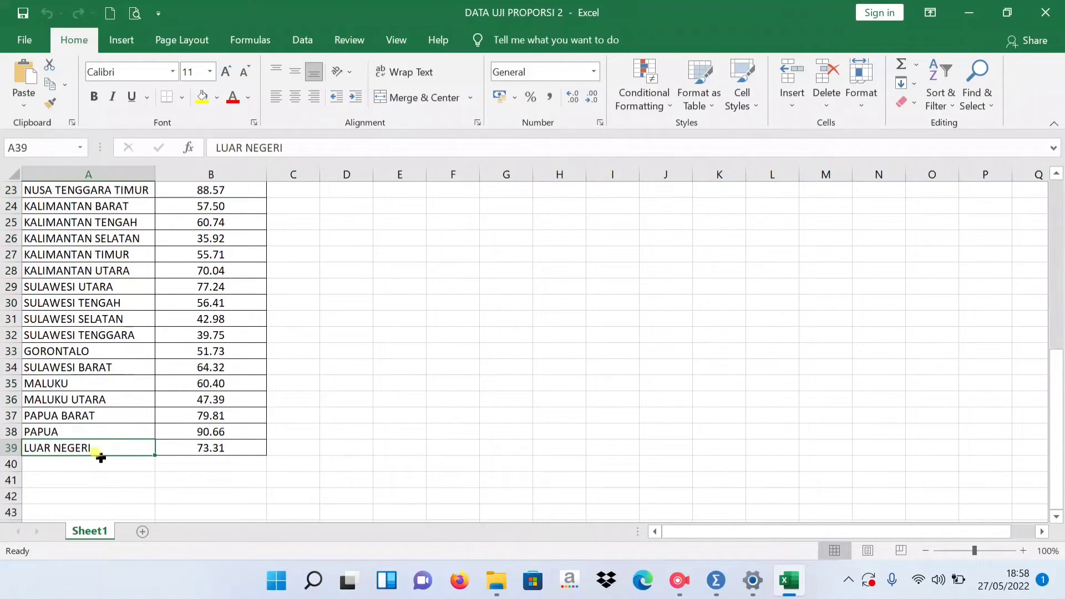
scroll(148, 398, up, 2)
scroll(147, 398, up, 2)
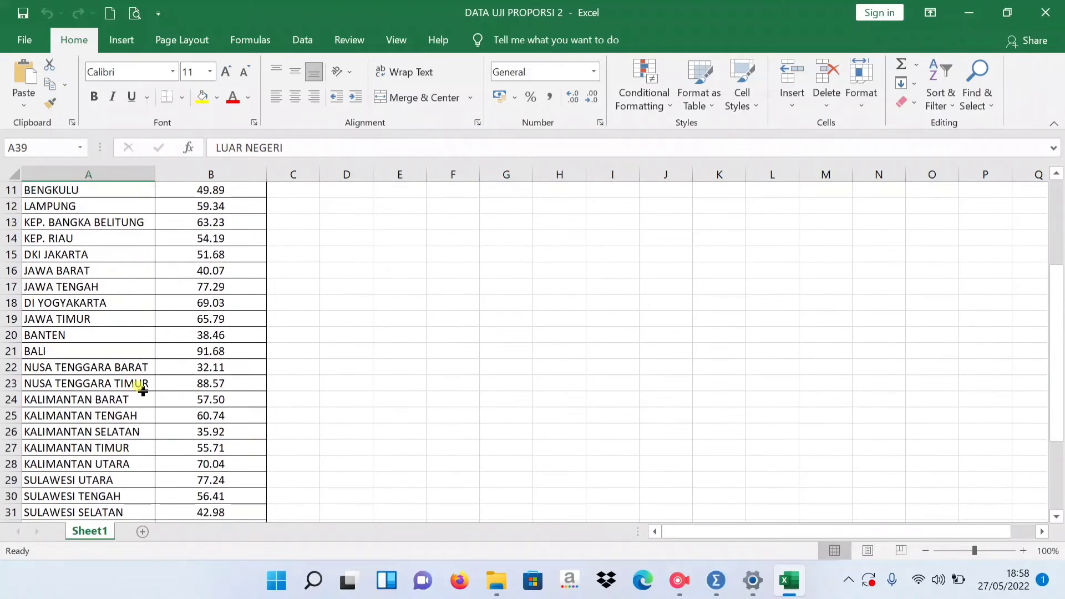
Review the province names and their Perolehan suara values in the vote-share table, starting with ACEH and SUMATERA UTARA.
scroll(144, 387, up, 4)
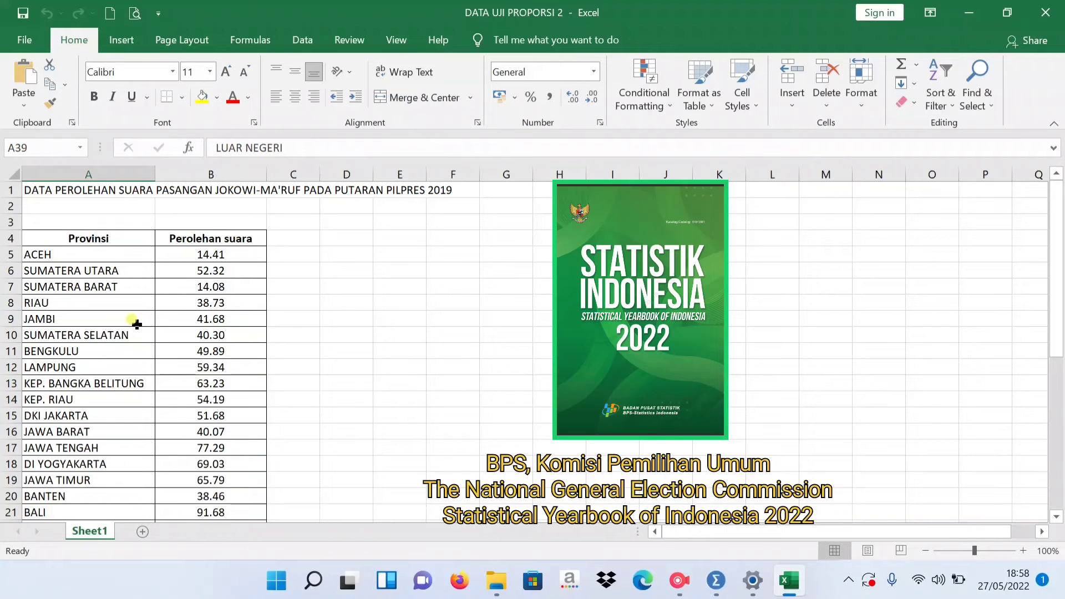
scroll(134, 270, down, 2)
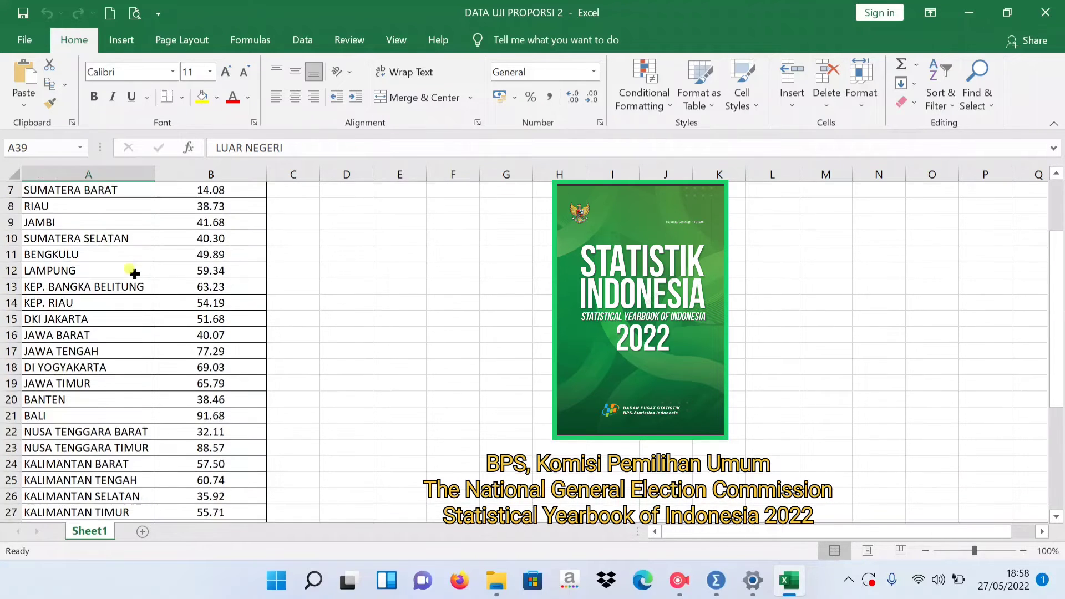
scroll(134, 269, up, 2)
click(92, 256)
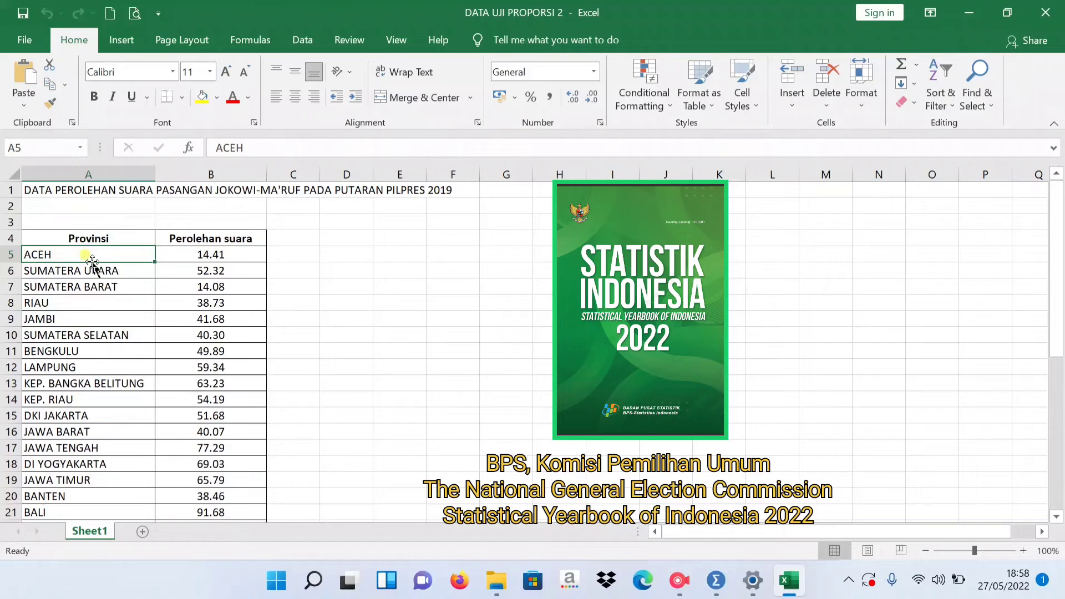
click(167, 256)
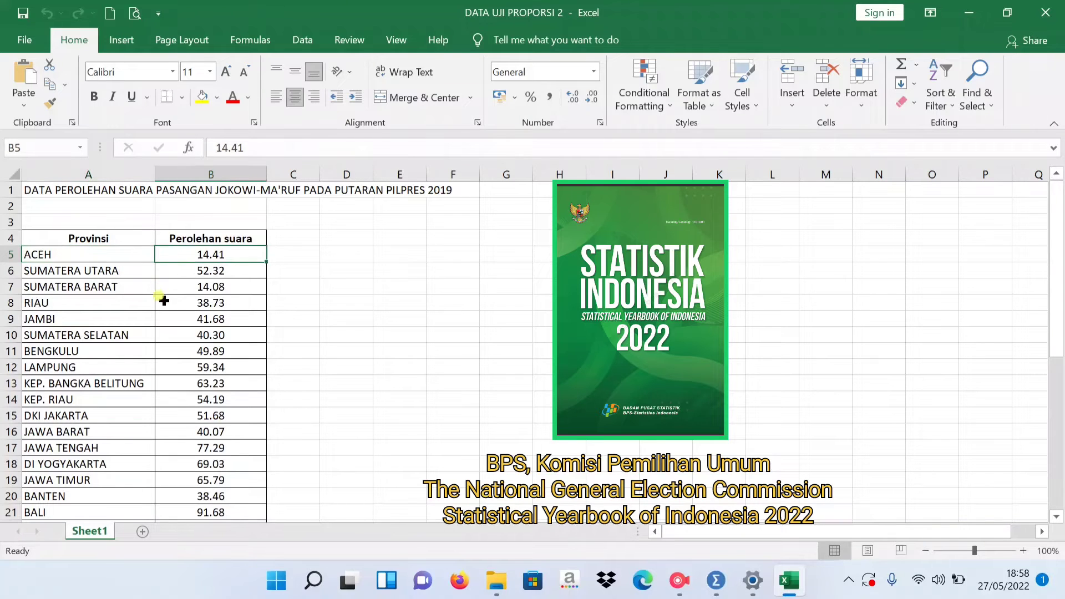
click(113, 271)
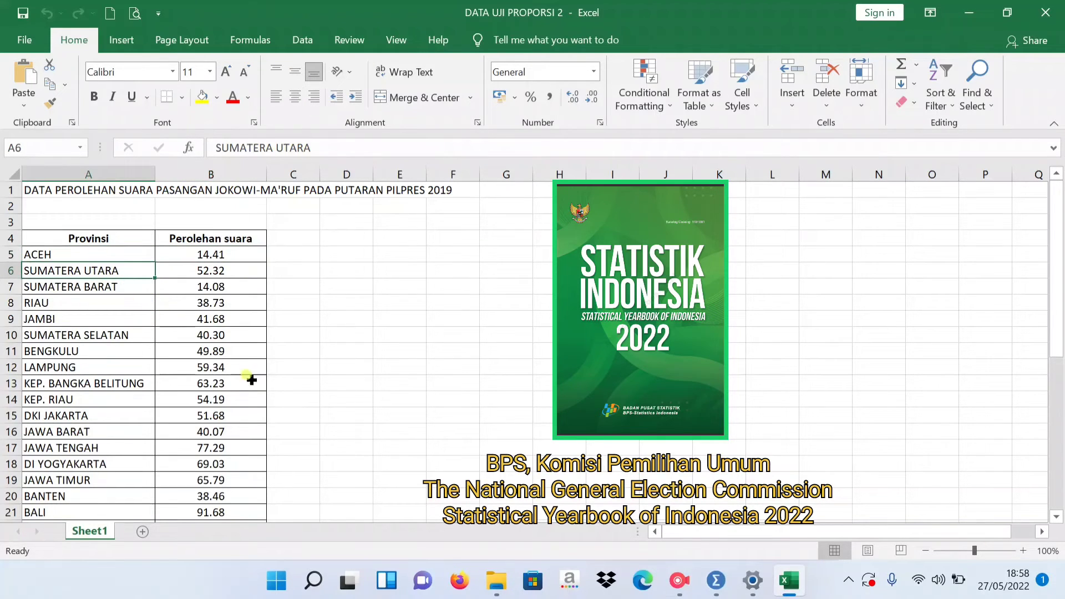
Switch to the SPSS dataset uji proporsi satu populasi hasil suara jokowi.sav and look over the Perolehan_Suara values.
mouse_move(724, 592)
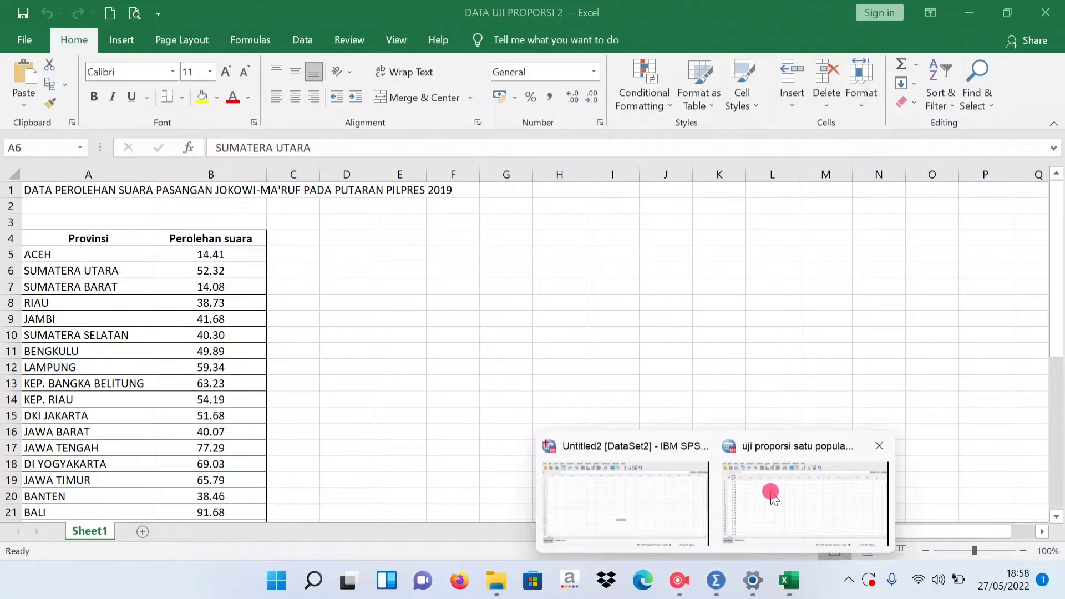
click(766, 494)
scroll(157, 215, down, 1)
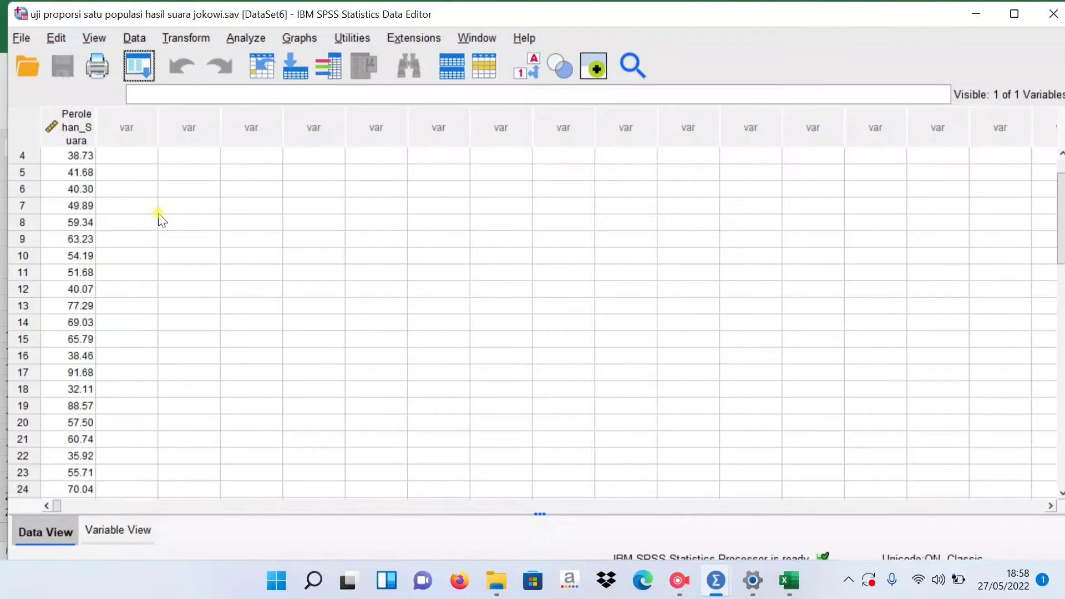
scroll(139, 208, up, 1)
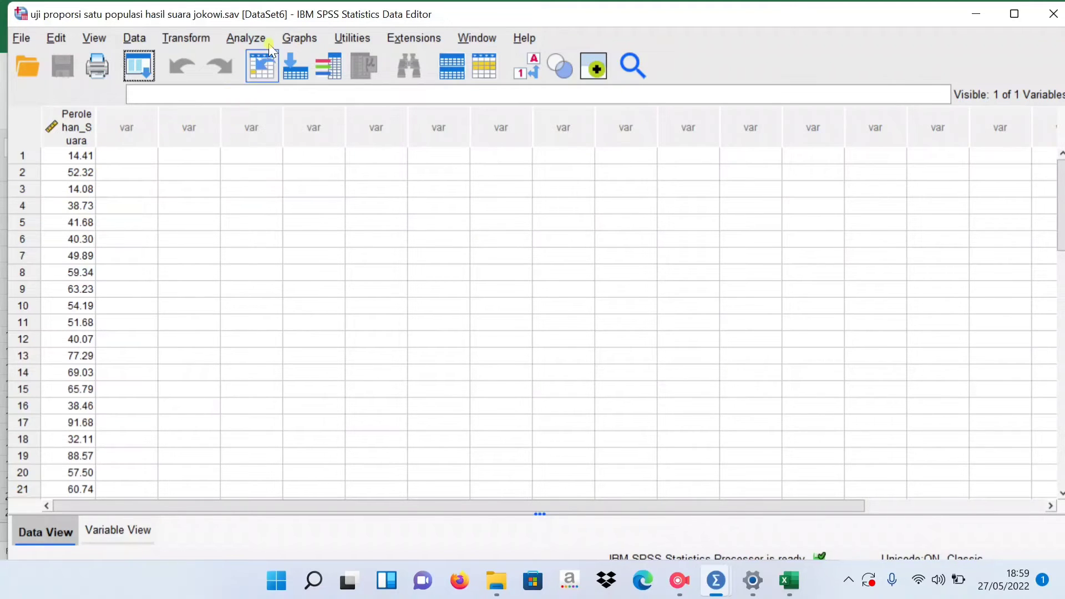
Start a legacy nonparametric Binomial test and add Perolehan_Suara as the test variable.
click(247, 37)
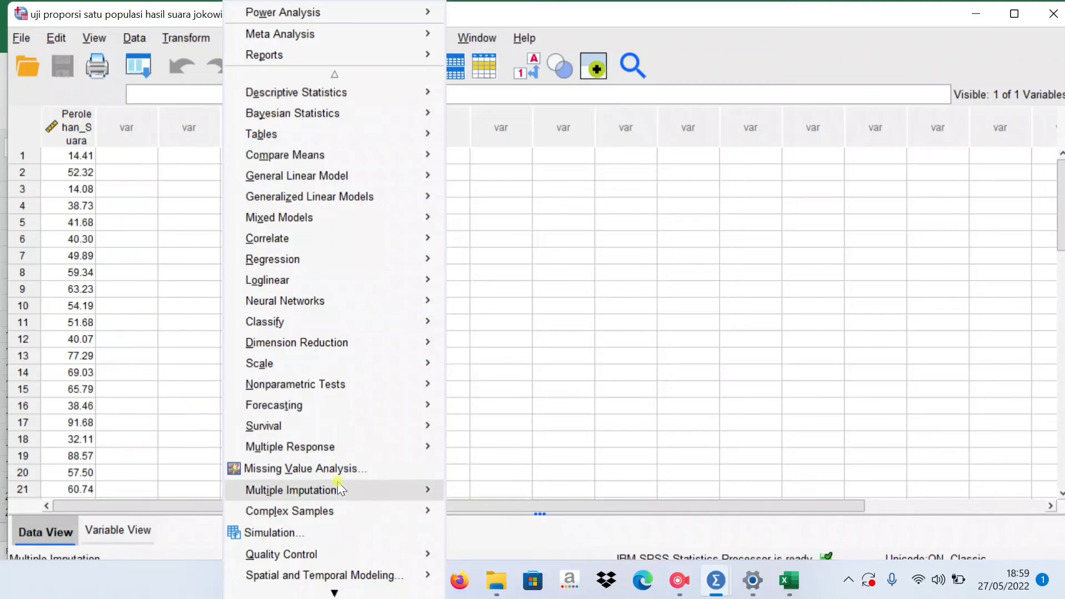
mouse_move(328, 395)
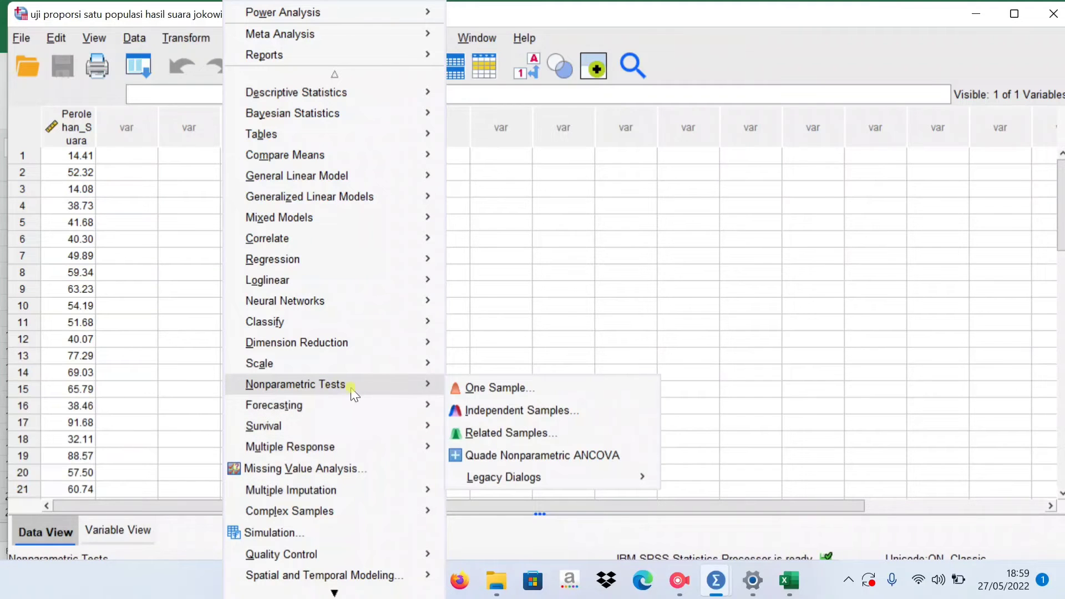
mouse_move(526, 477)
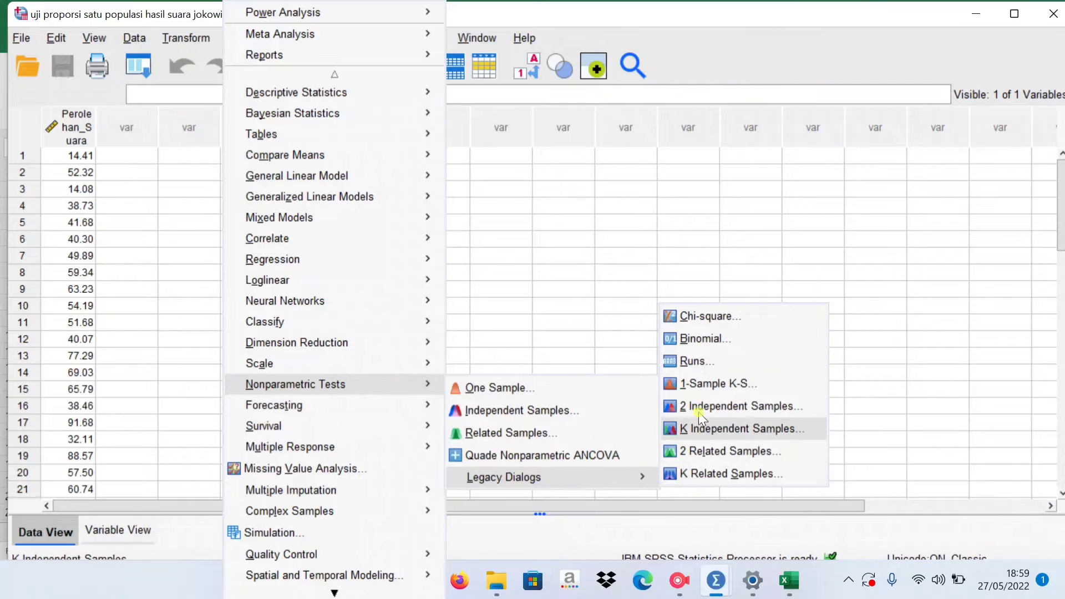
click(695, 339)
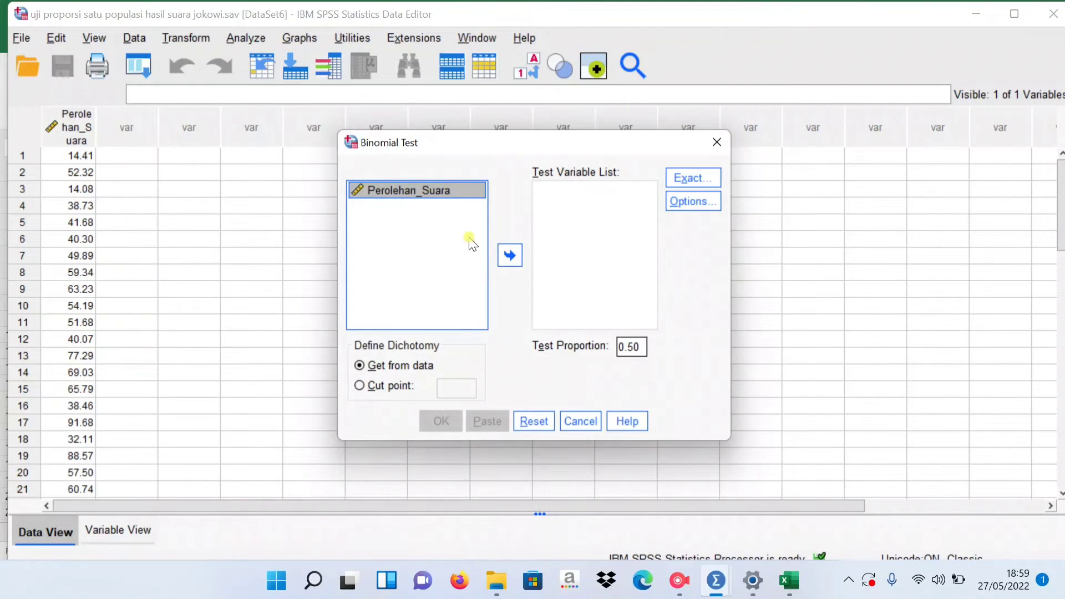
click(512, 258)
click(510, 254)
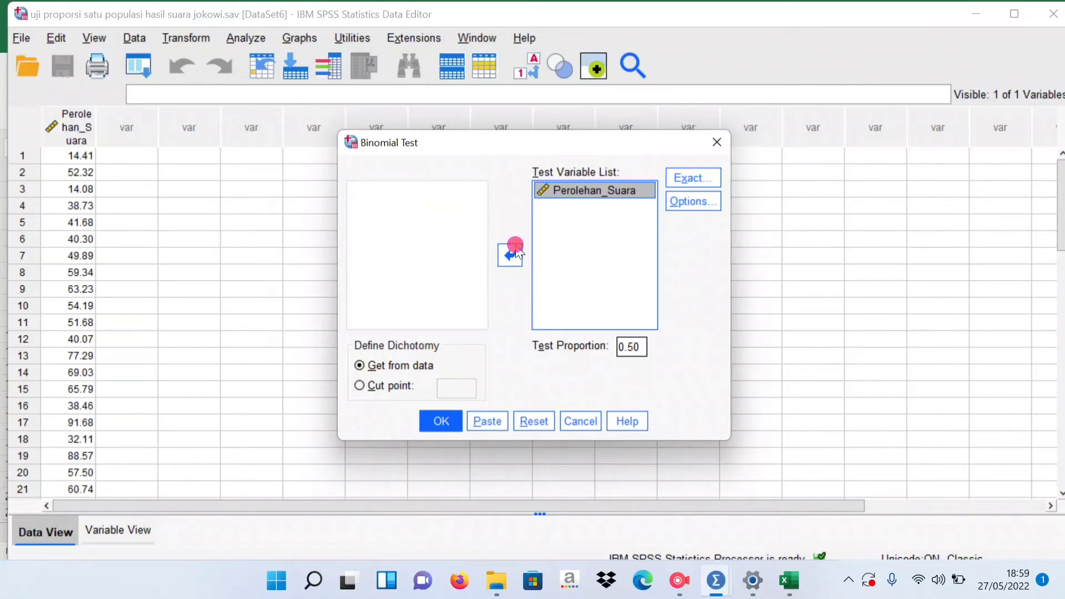
Define the dichotomy by a cut point of 70, set the test proportion to 0.3 and run the test.
click(389, 388)
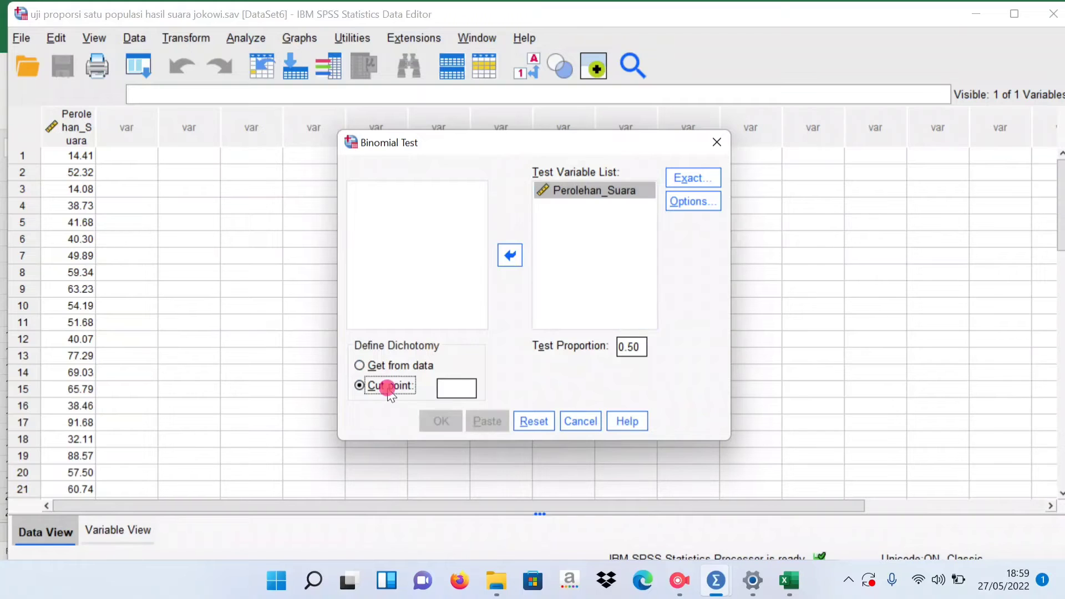
click(463, 388)
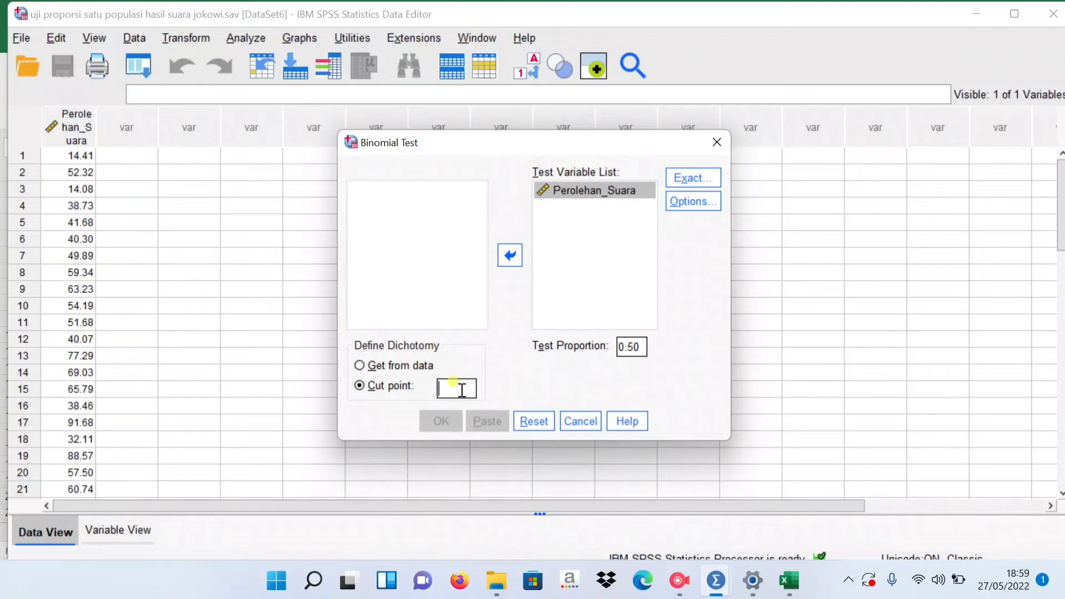
text(70)
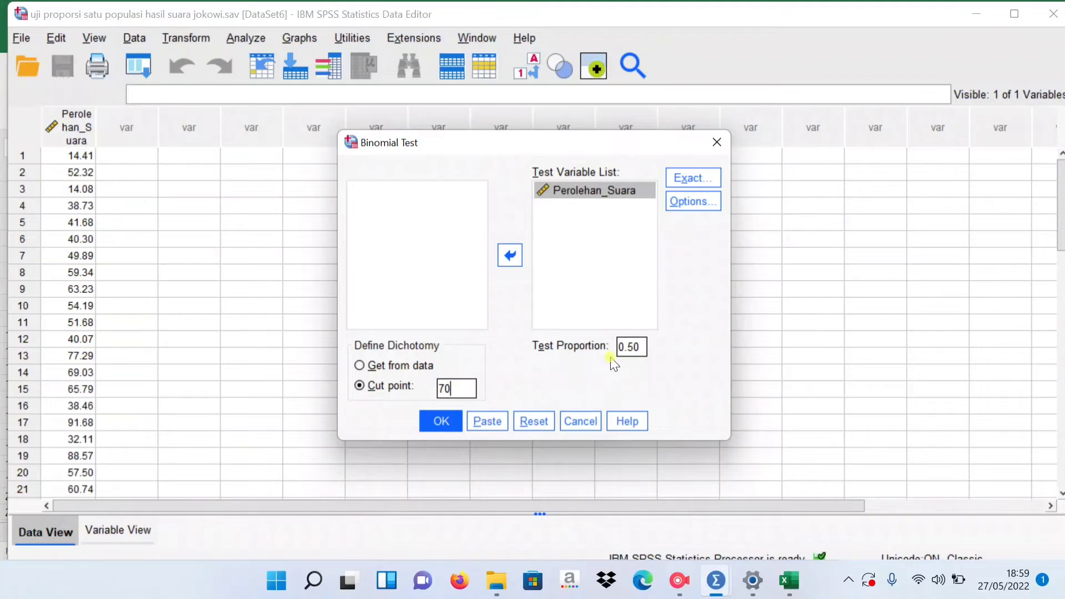
click(641, 348)
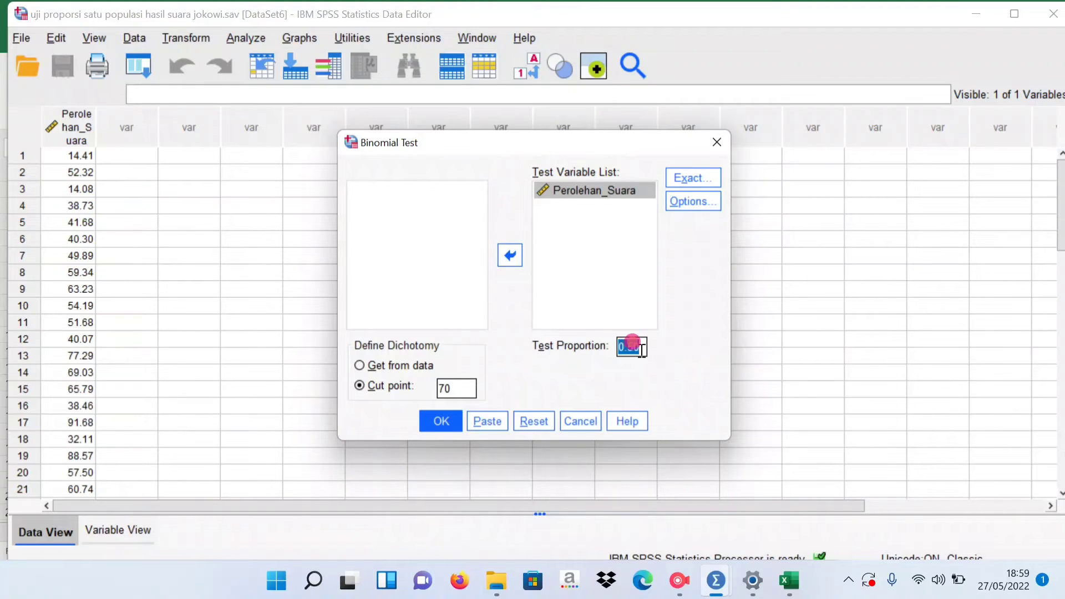
key(BackSpace)
key(BackSpace)
click(442, 427)
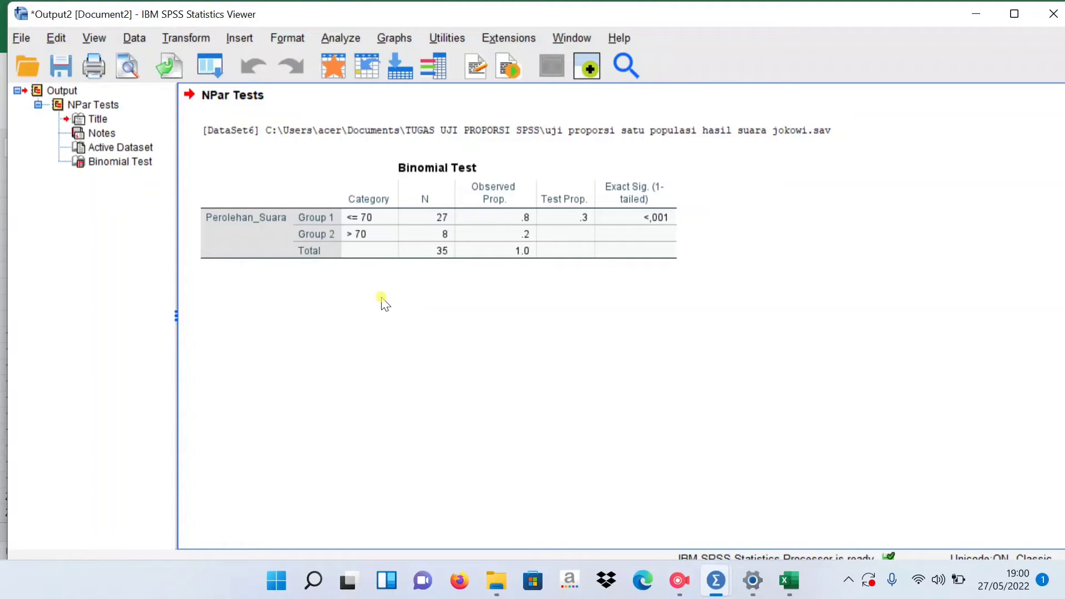
Examine the categories, counts, observed proportions and exact significance in the Binomial Test table for Perolehan_Suara.
click(383, 222)
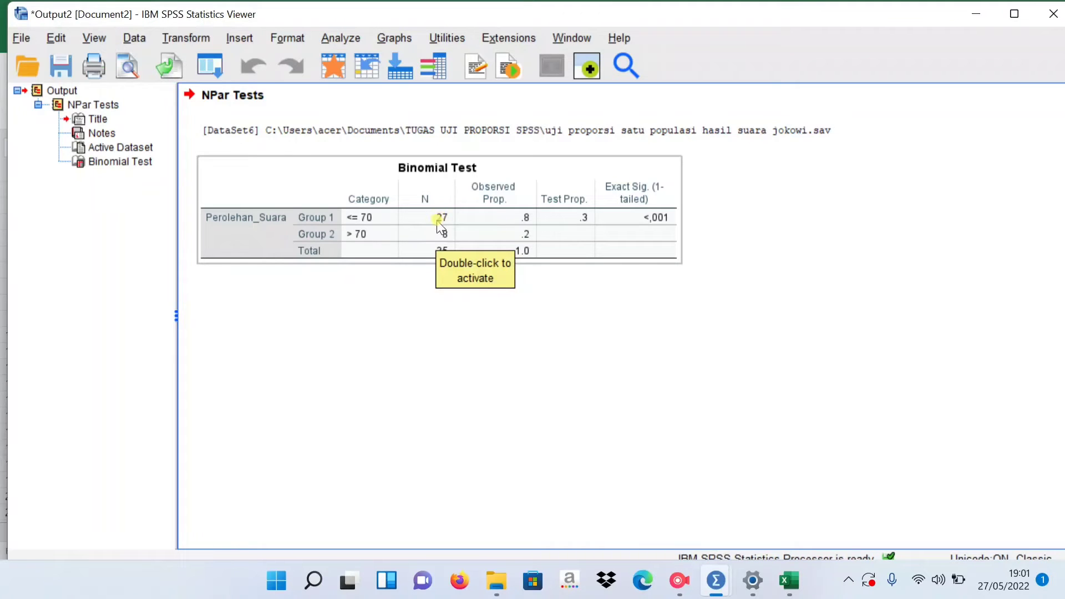
click(679, 581)
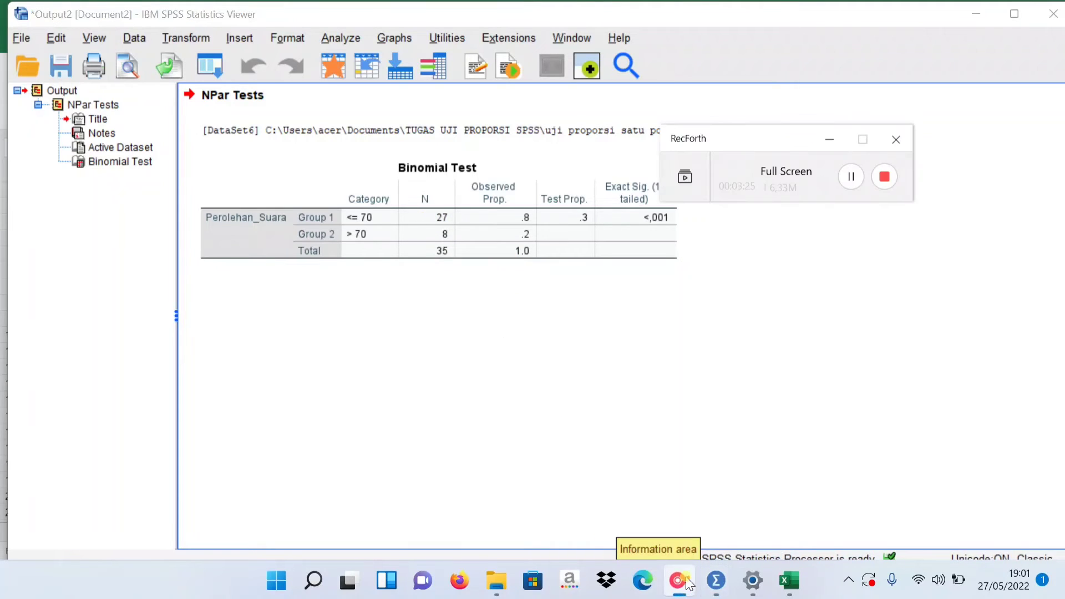
click(884, 176)
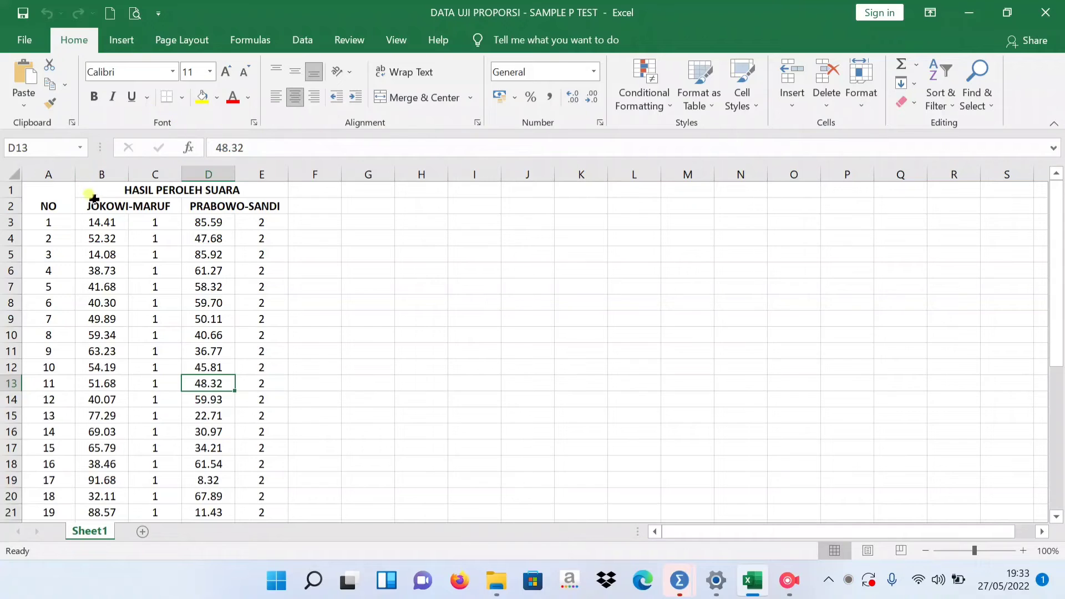
Examine the JOKOWI-MARUF and PRABOWO-SANDI vote columns and their group codes in the Excel workbook DATA UJI PROPORSI - SAMPLE P TEST.
drag(94, 201, 208, 204)
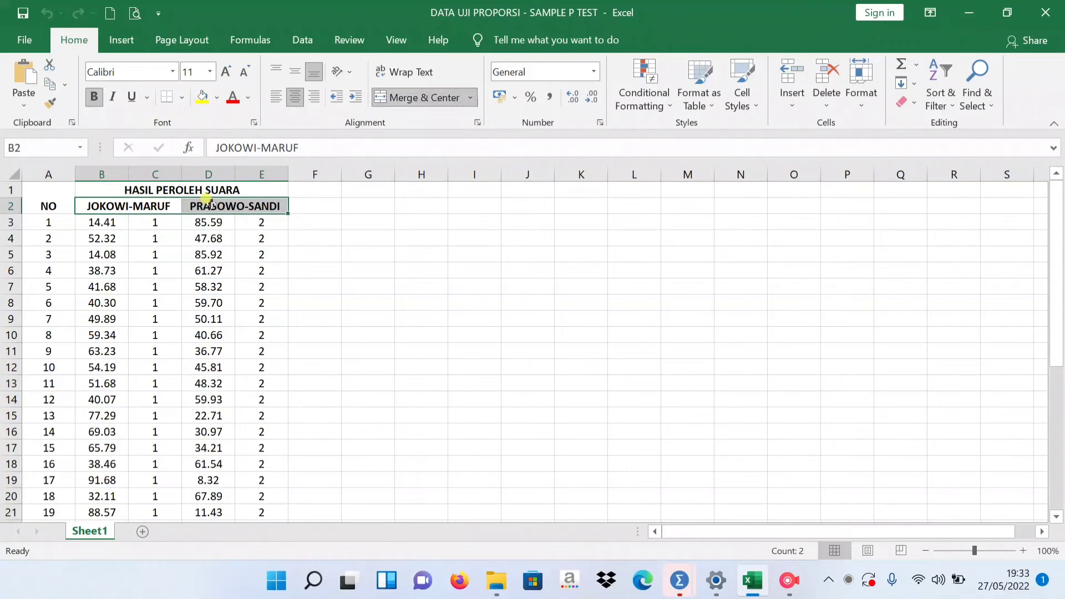
click(190, 238)
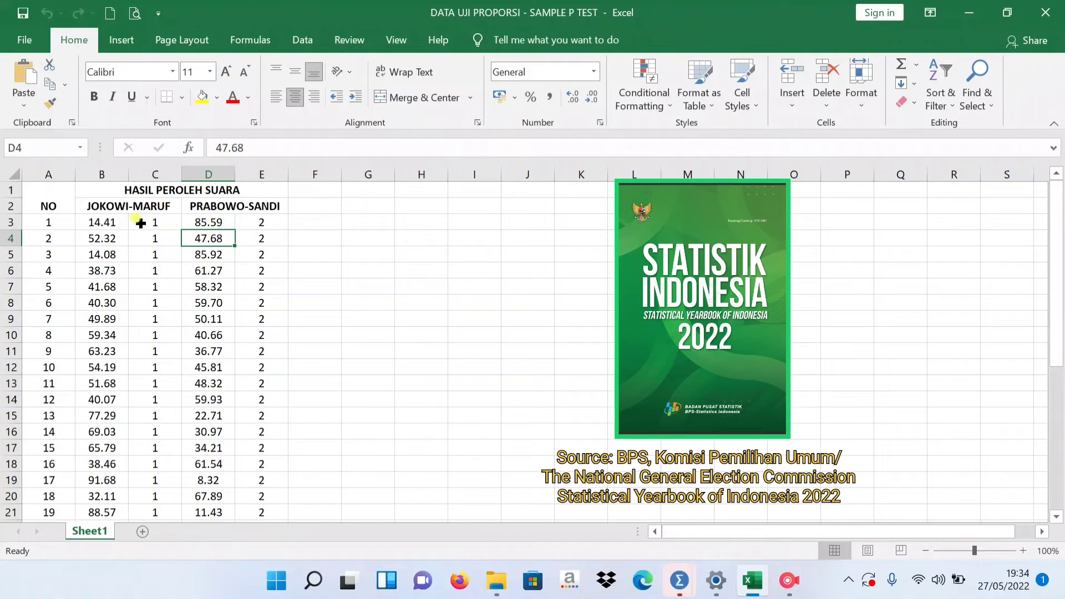
drag(131, 206, 155, 364)
click(241, 207)
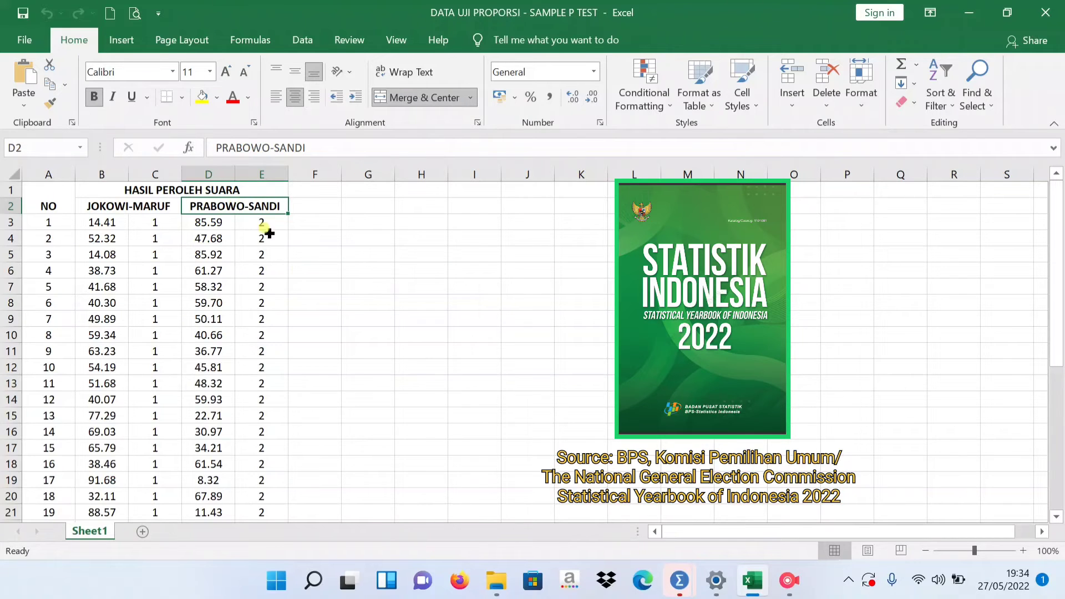
Switch to the SPSS dataset Uji proporsi 2 sampel pemilu 2019.sav and inspect the hasil_suara rows coded 1 in its data view.
mouse_move(681, 589)
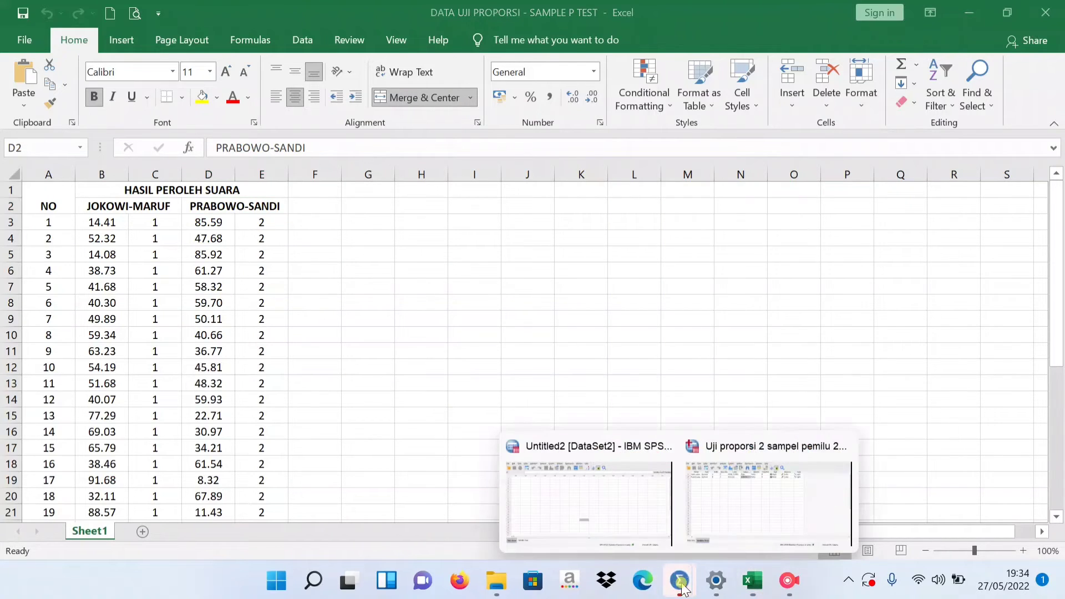
click(740, 510)
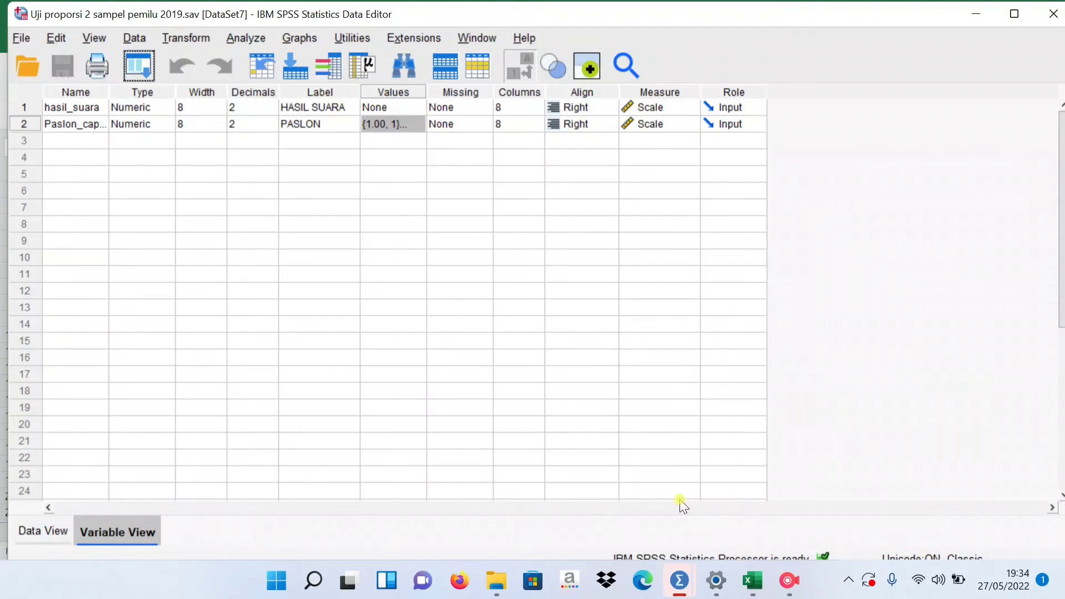
click(44, 530)
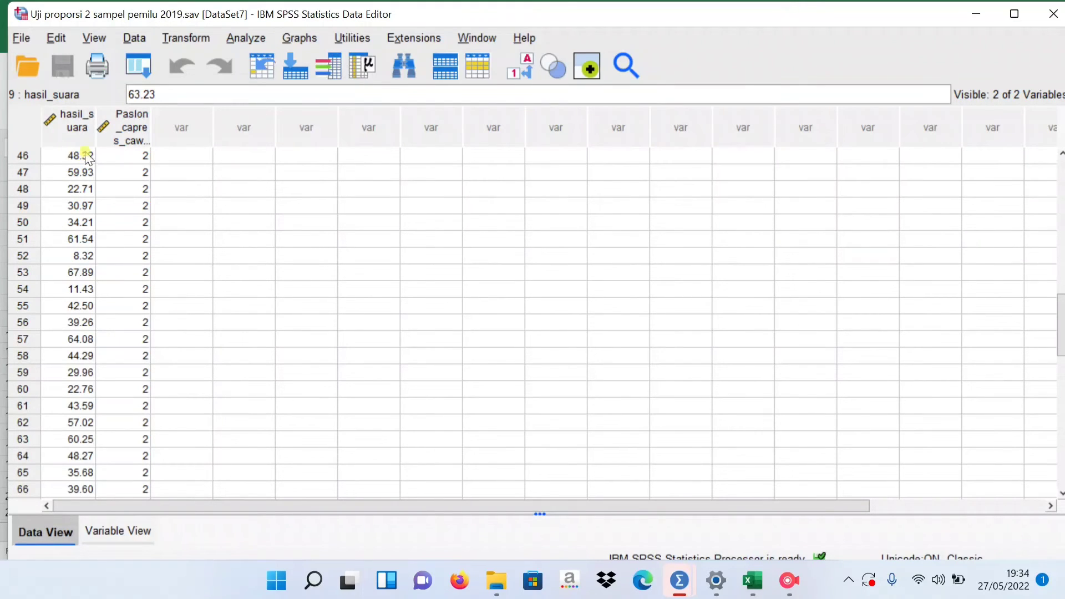
scroll(82, 197, up, 8)
scroll(85, 204, up, 7)
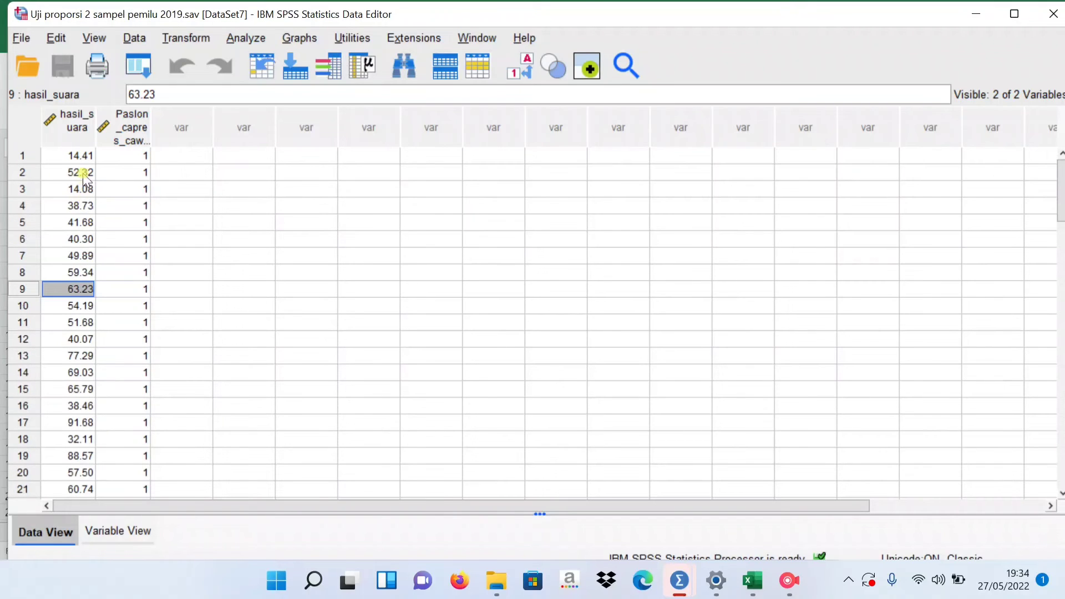
drag(81, 156, 119, 486)
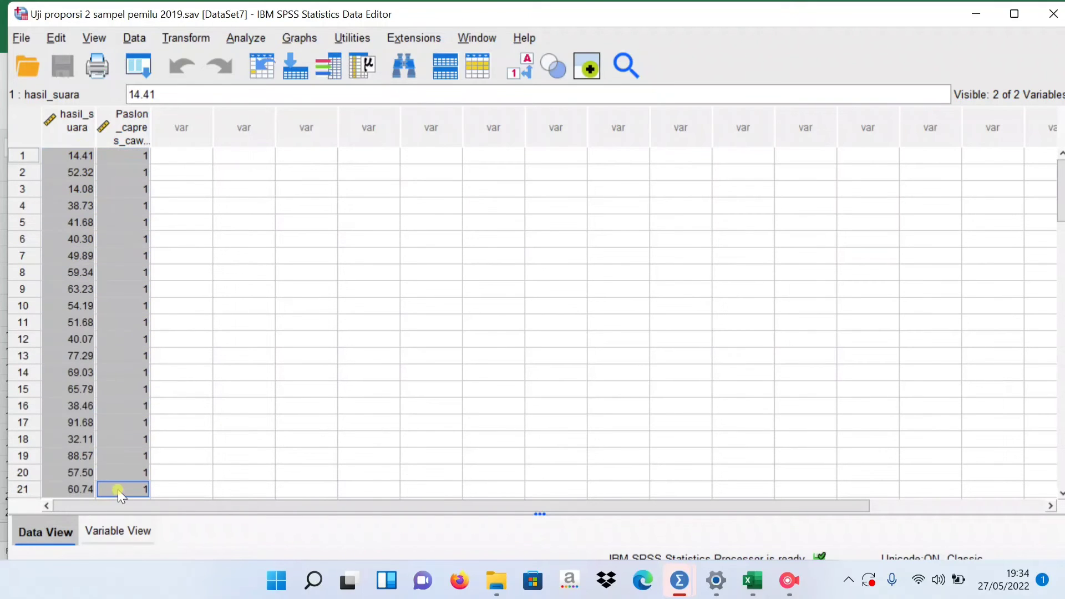
scroll(135, 465, down, 11)
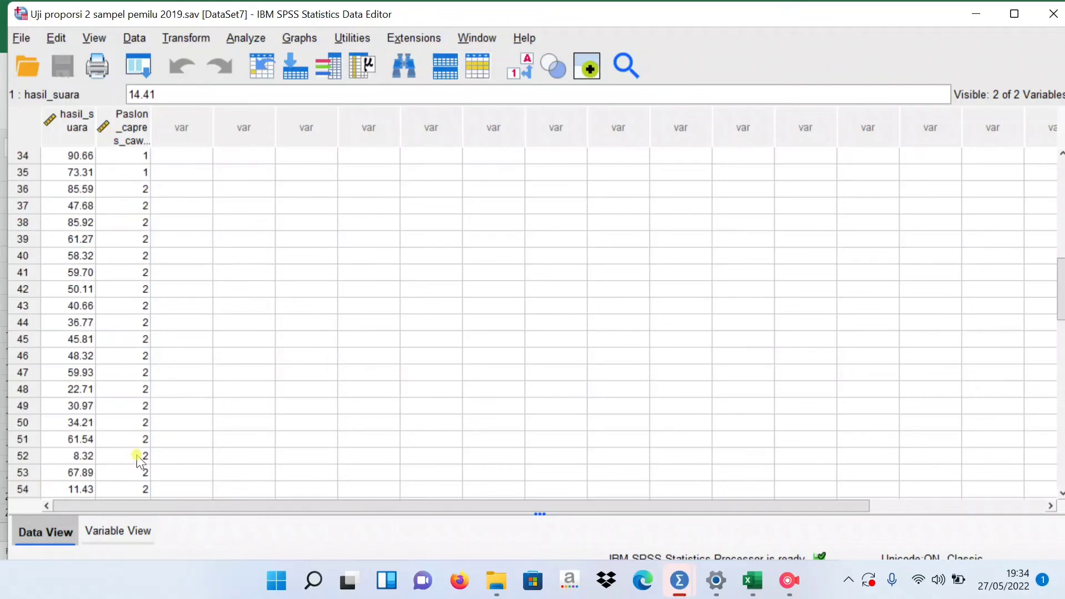
Inspect the hasil_suara rows coded 2 from row 36 down to the end of the data, and return to the first row.
scroll(138, 459, up, 4)
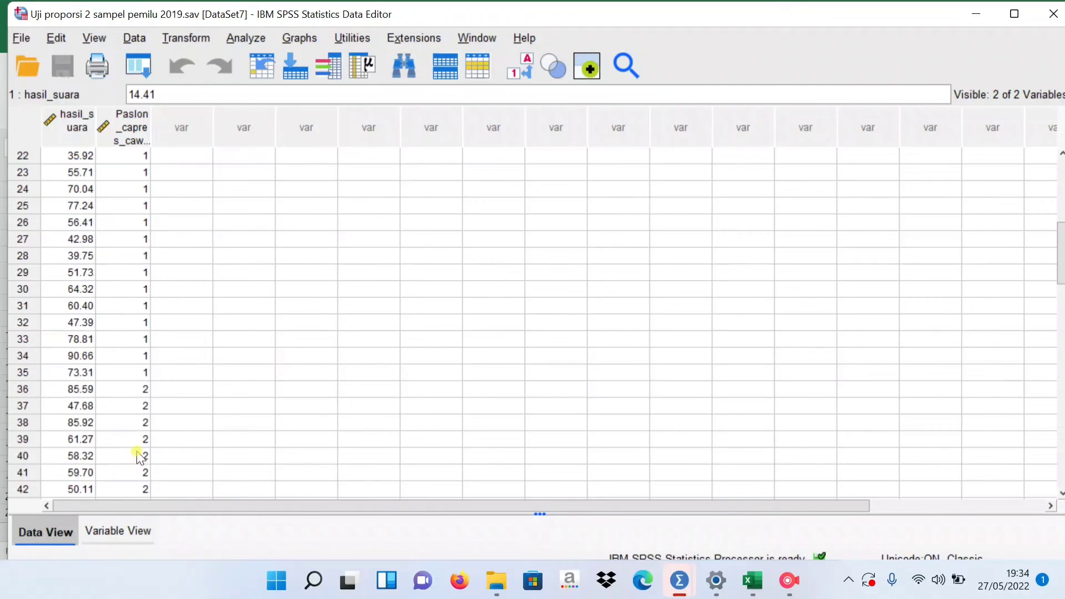
click(95, 389)
drag(94, 389, 136, 538)
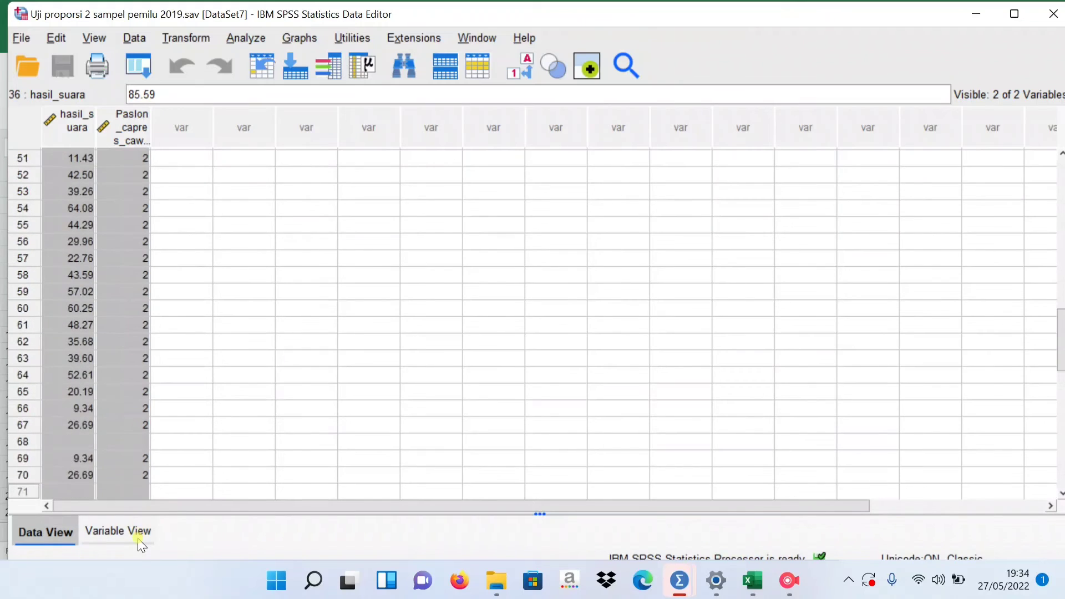
scroll(167, 435, up, 2)
scroll(167, 436, up, 13)
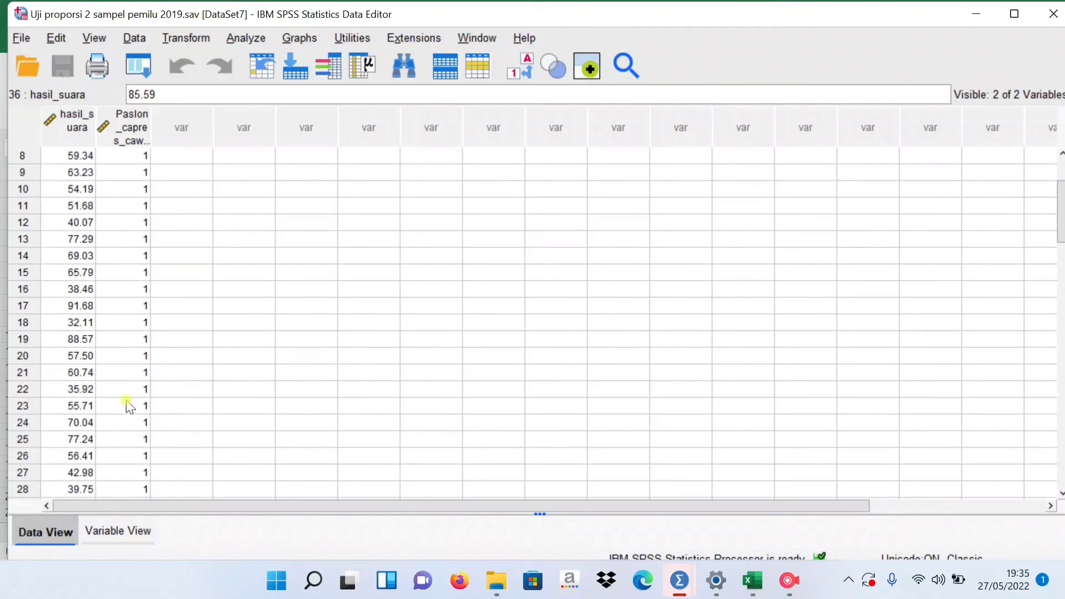
scroll(94, 444, up, 3)
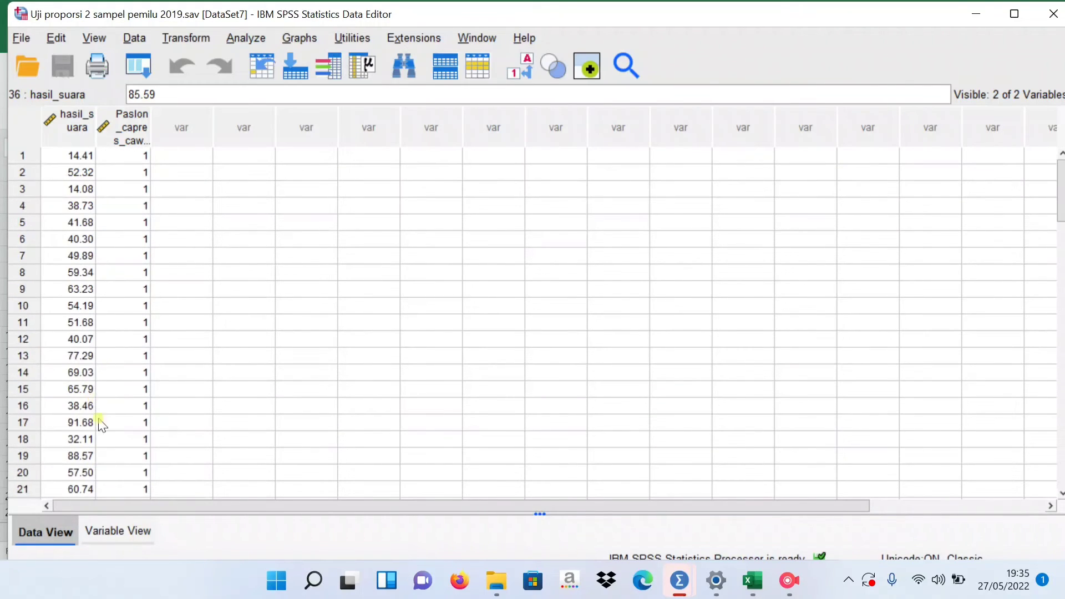
Inspect the variable definitions of the 2019 election dataset, checking the labels HASIL SUARA and PASLON.
click(118, 533)
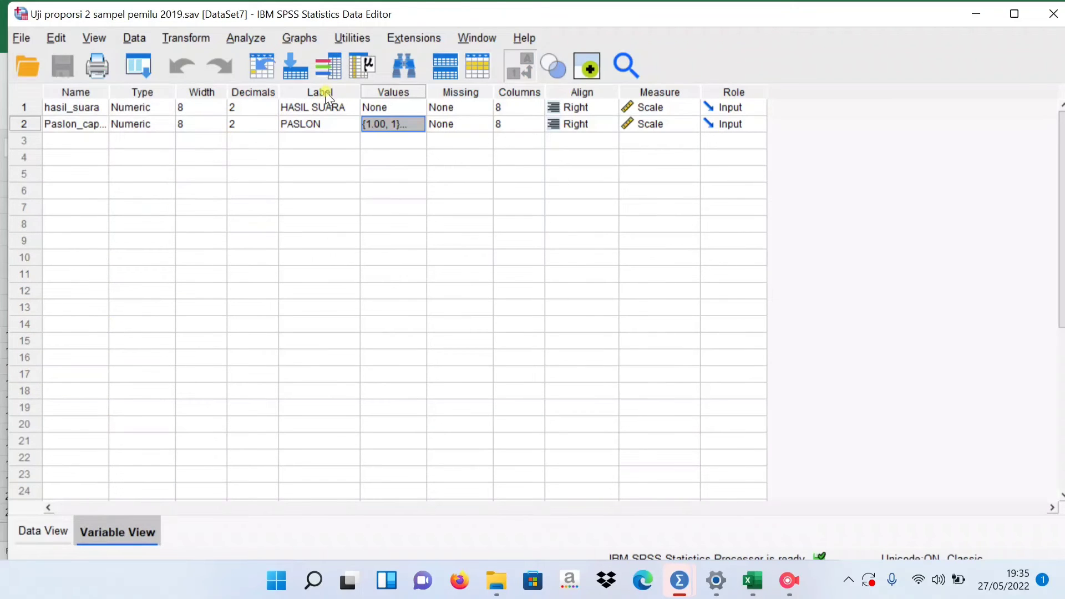
click(305, 105)
click(288, 106)
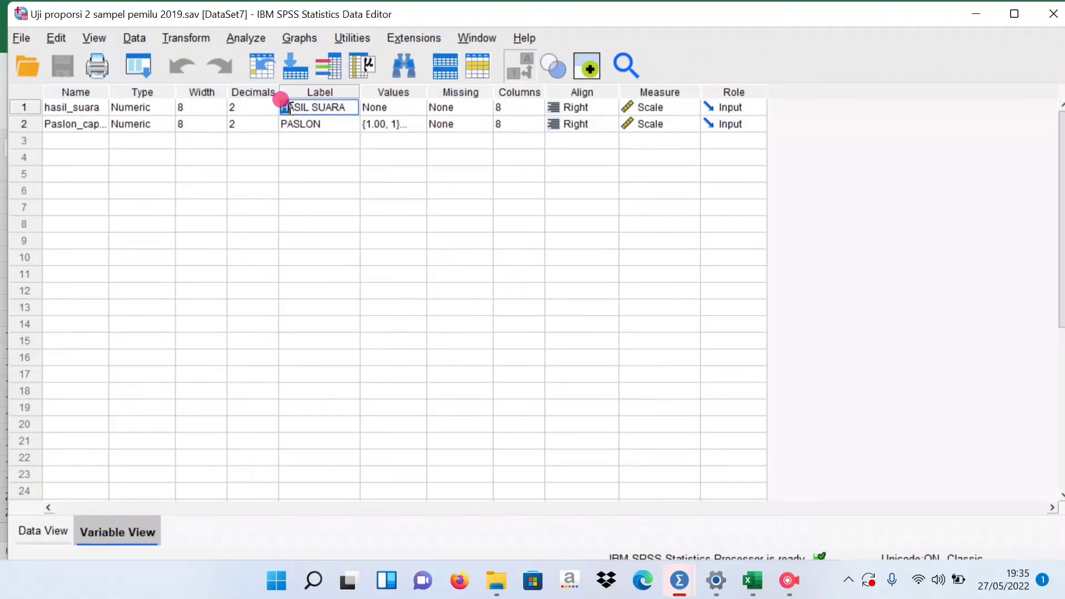
drag(288, 106, 349, 106)
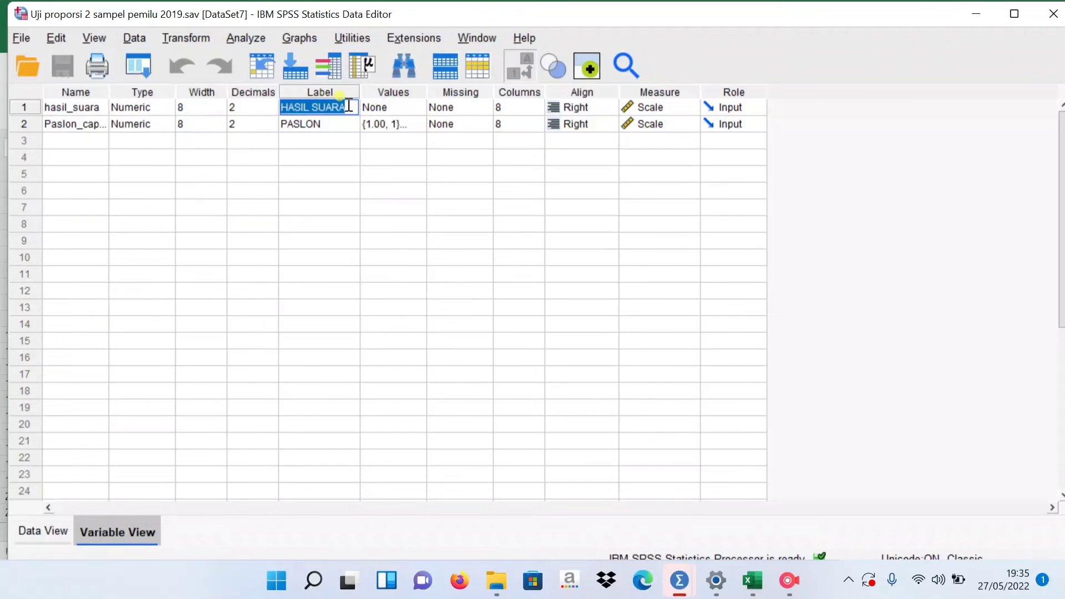
click(316, 123)
click(284, 124)
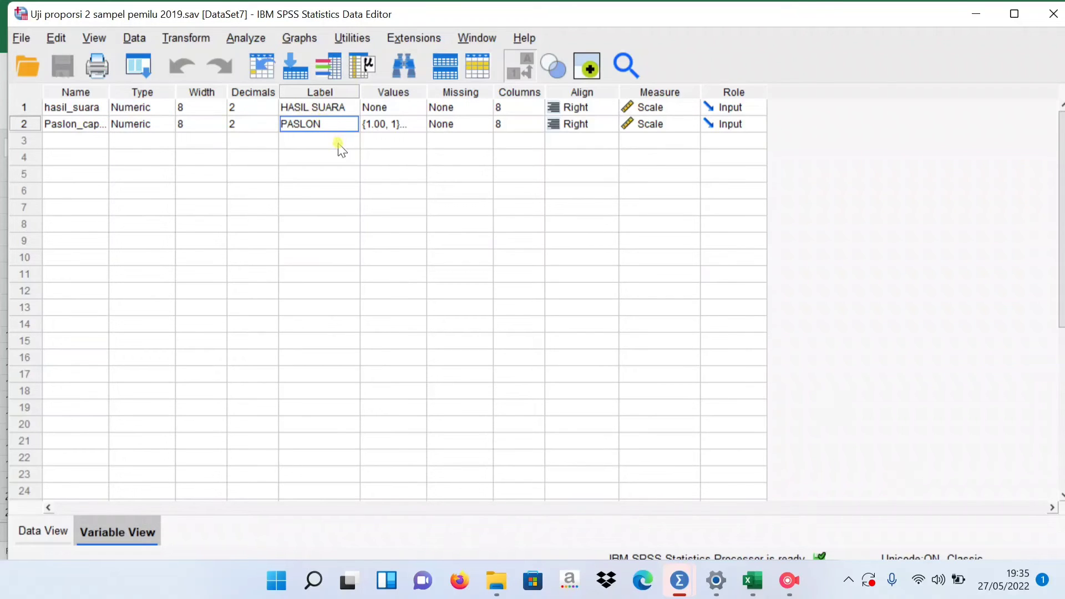
Review the value labels defined for the PASLON variable and accept them as they are.
click(413, 125)
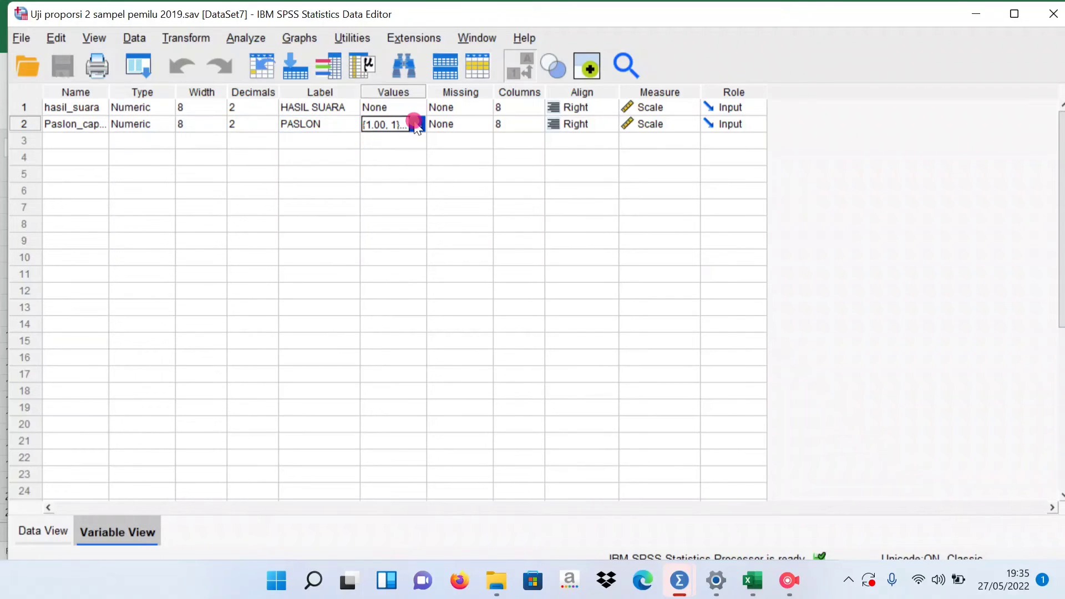
click(416, 125)
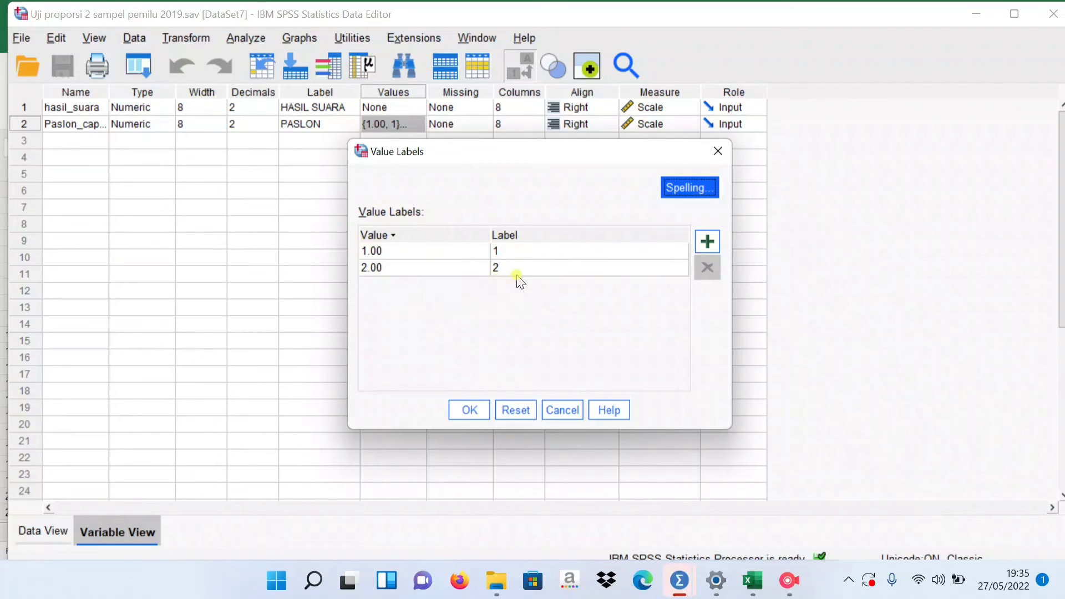
click(471, 409)
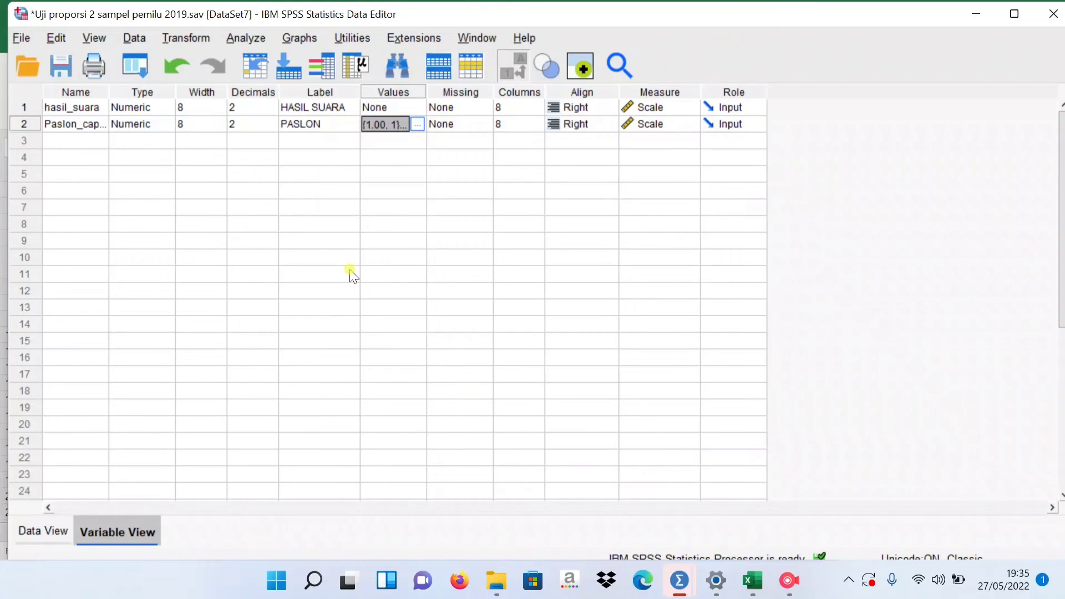
Return to the data view and set up an Independent-Samples T Test with HASIL SUARA as test variable and PASLON as grouping variable.
click(49, 533)
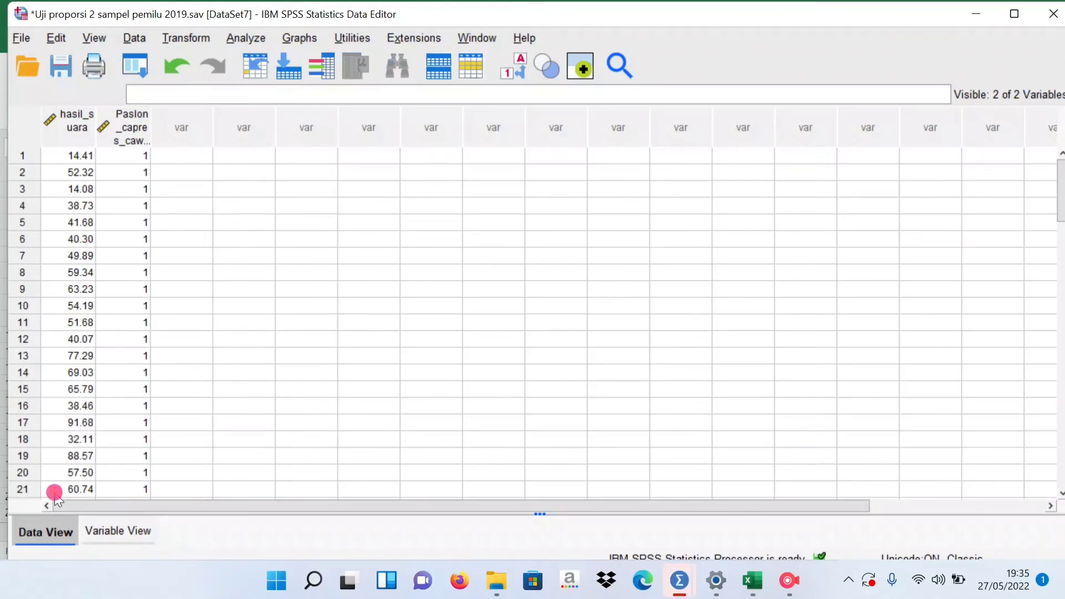
click(247, 39)
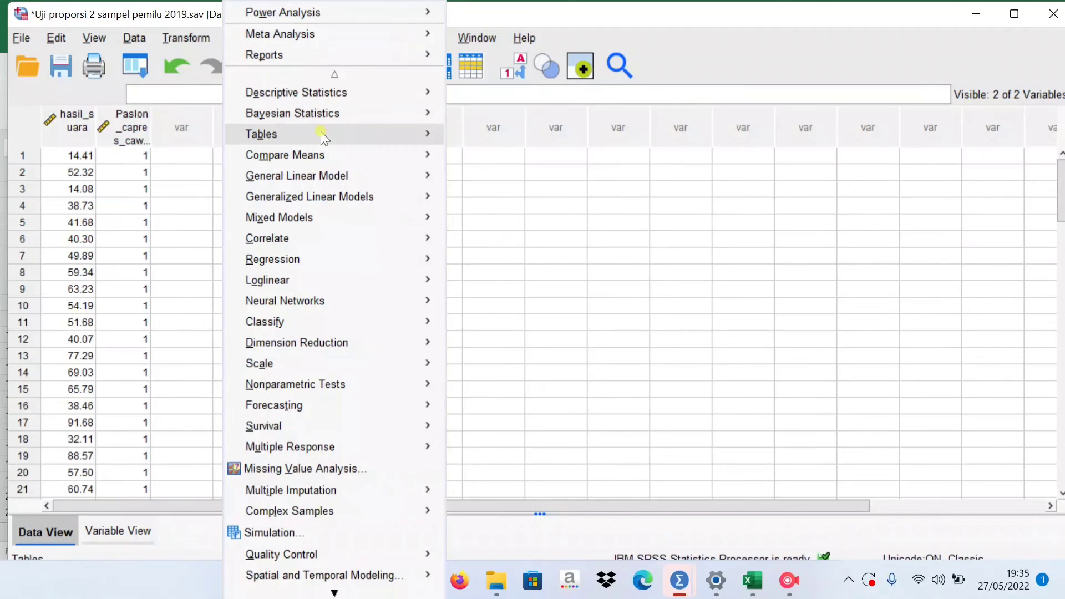
mouse_move(339, 158)
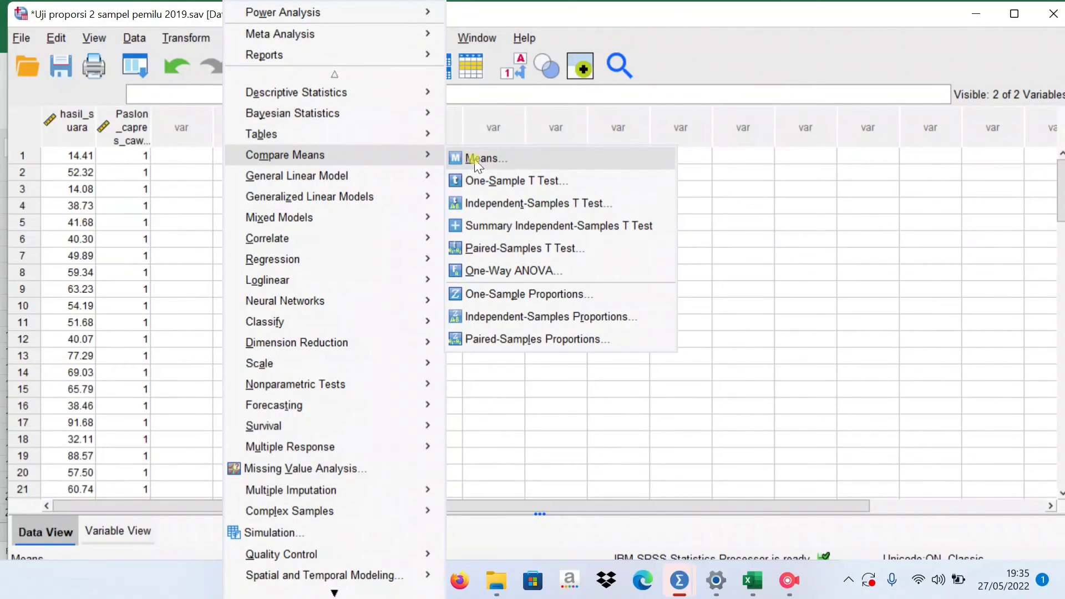
click(518, 205)
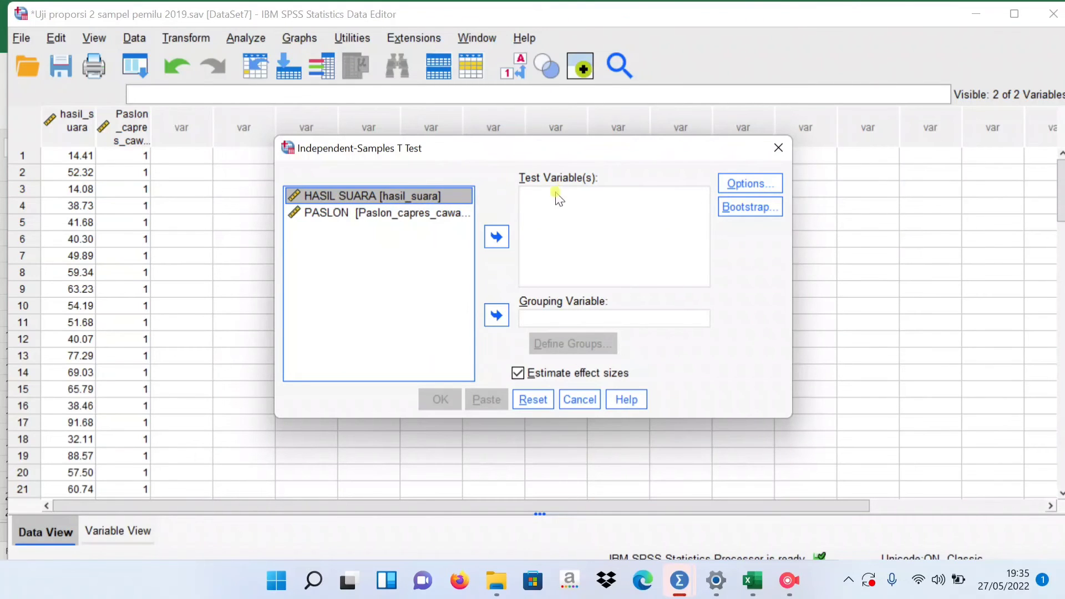
click(497, 236)
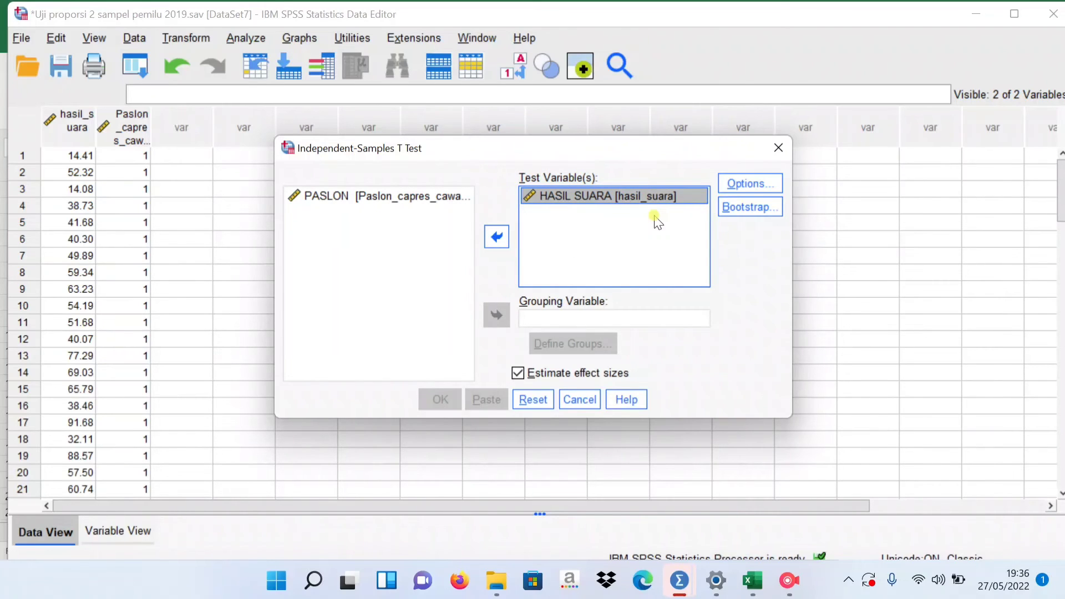
click(363, 196)
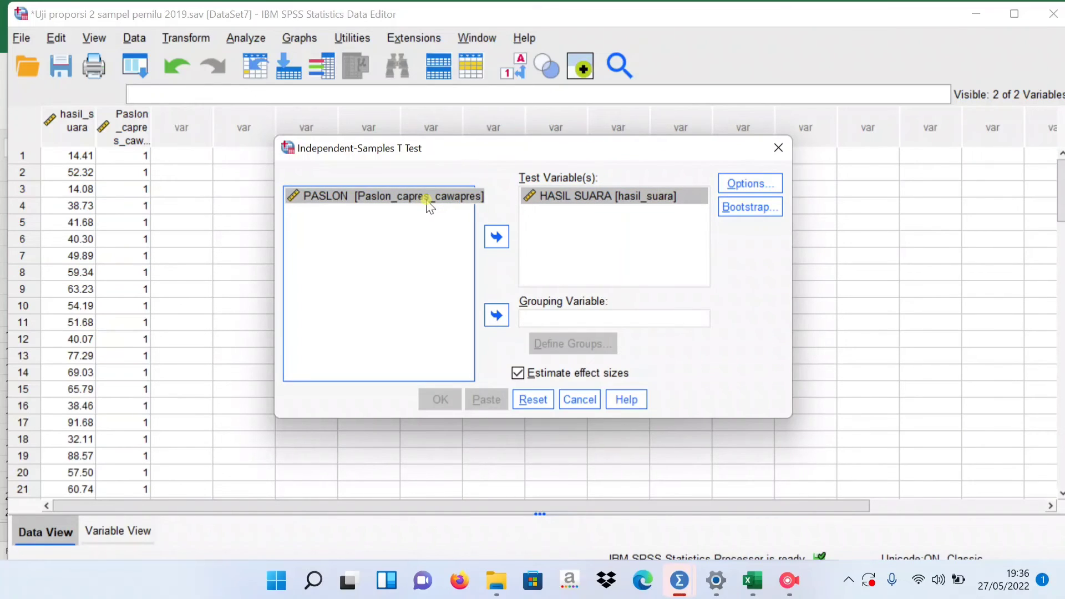
click(495, 316)
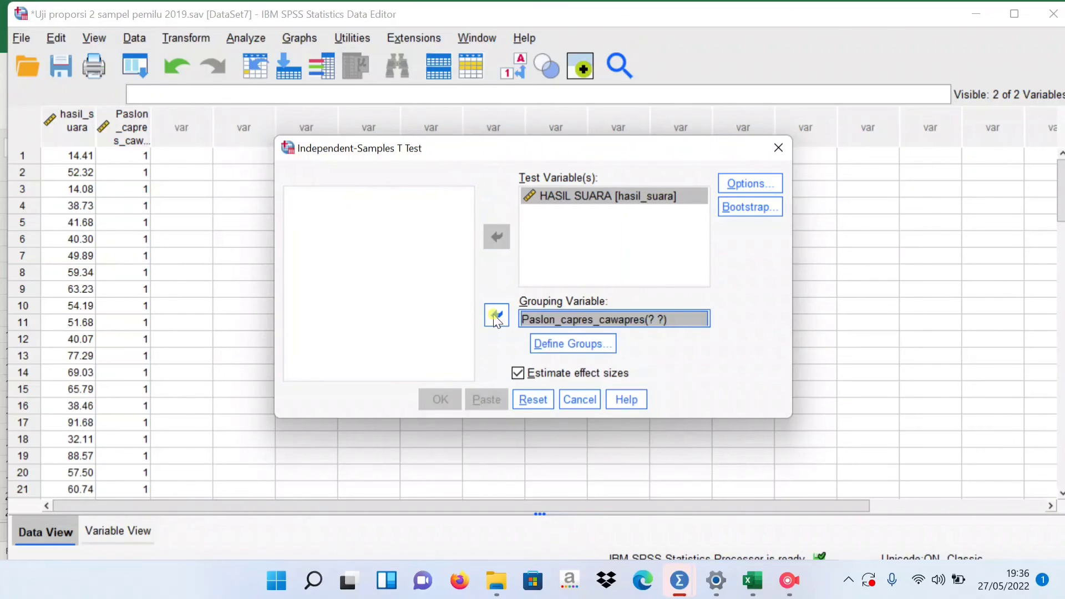
Define the PASLON groups with the specified values 1 and 2, and run the Independent-Samples T Test.
click(553, 345)
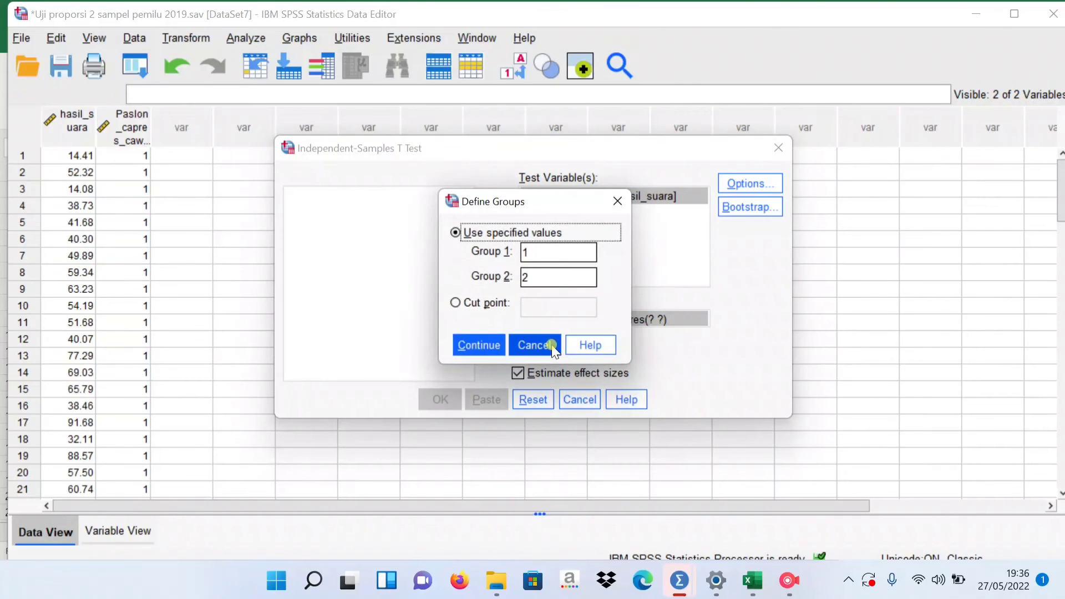
click(524, 253)
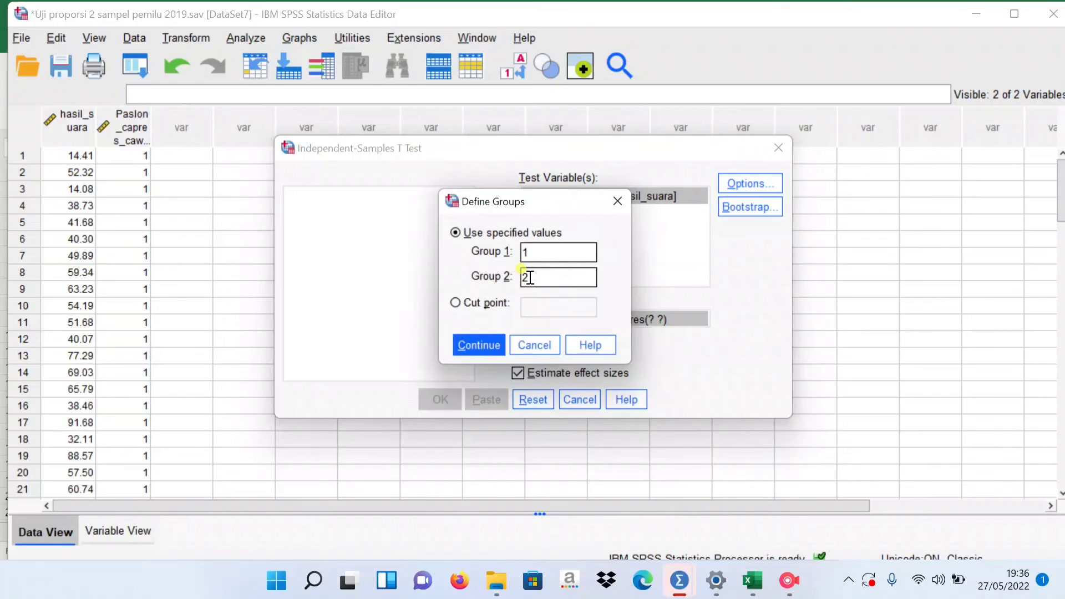
click(529, 278)
click(478, 349)
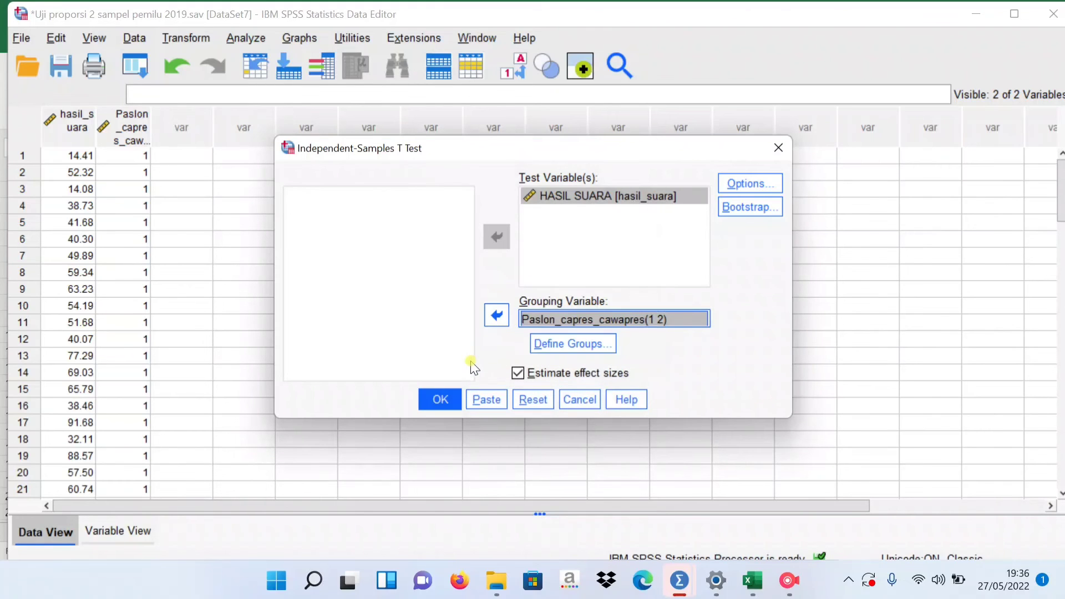
click(441, 399)
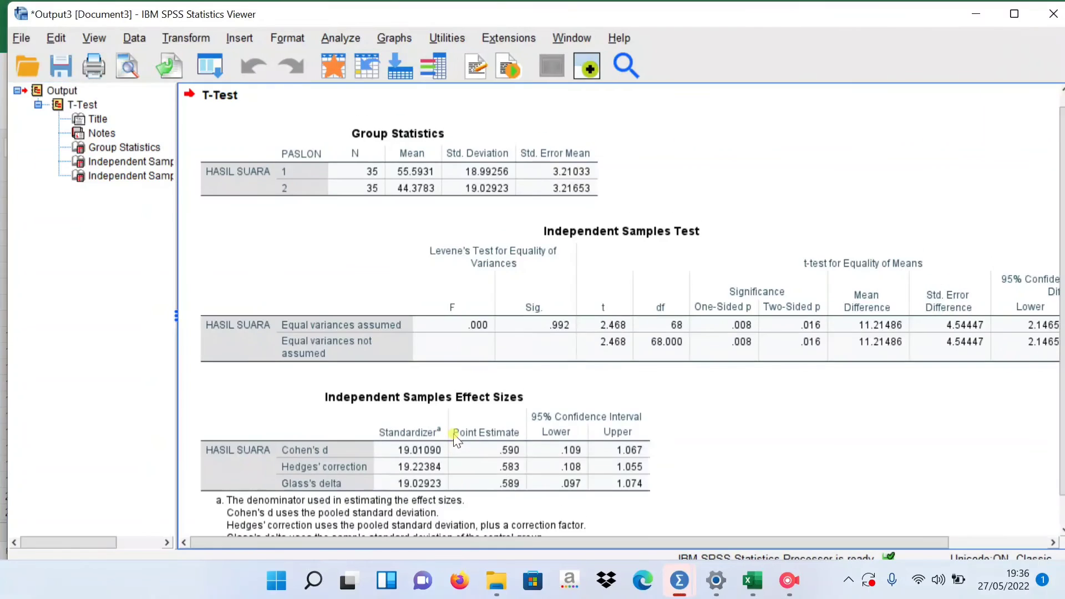
Examine Levene's test, the t value, degrees of freedom and two-sided significance in the Independent Samples Test table.
click(397, 305)
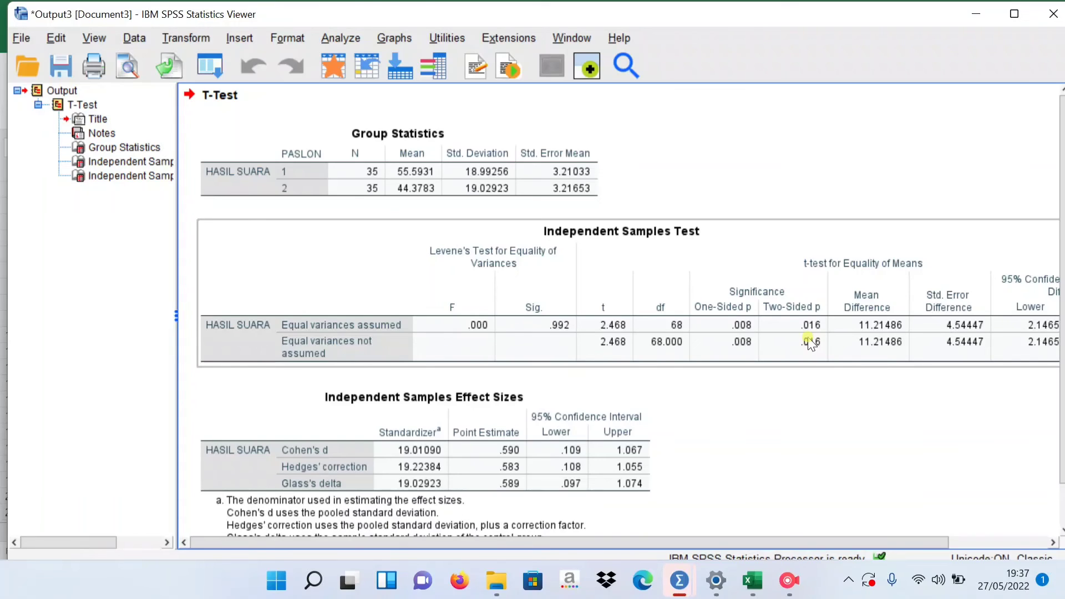
click(686, 388)
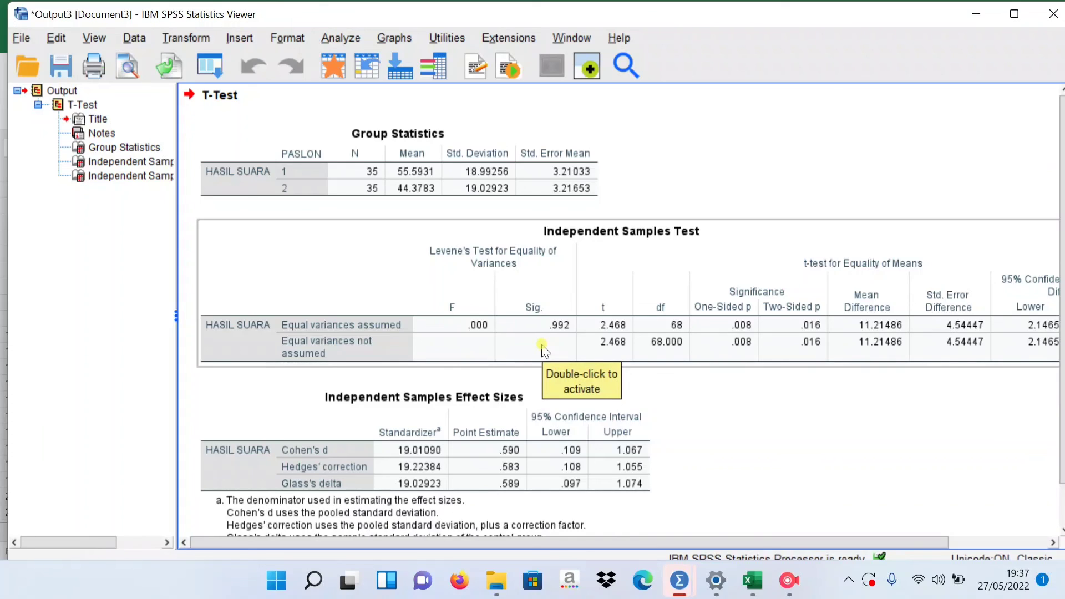
click(787, 316)
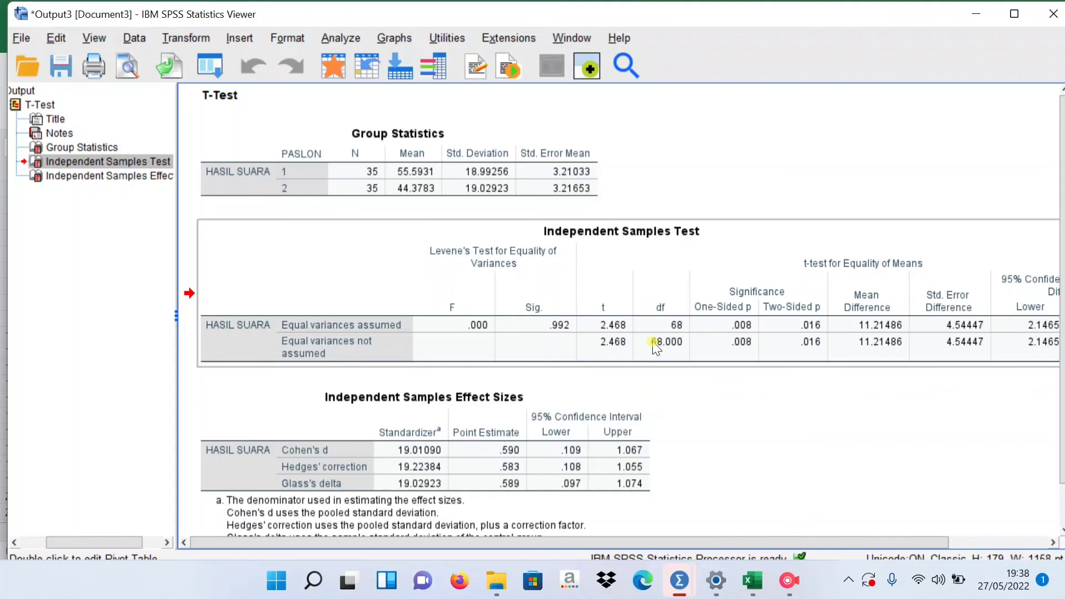
click(609, 358)
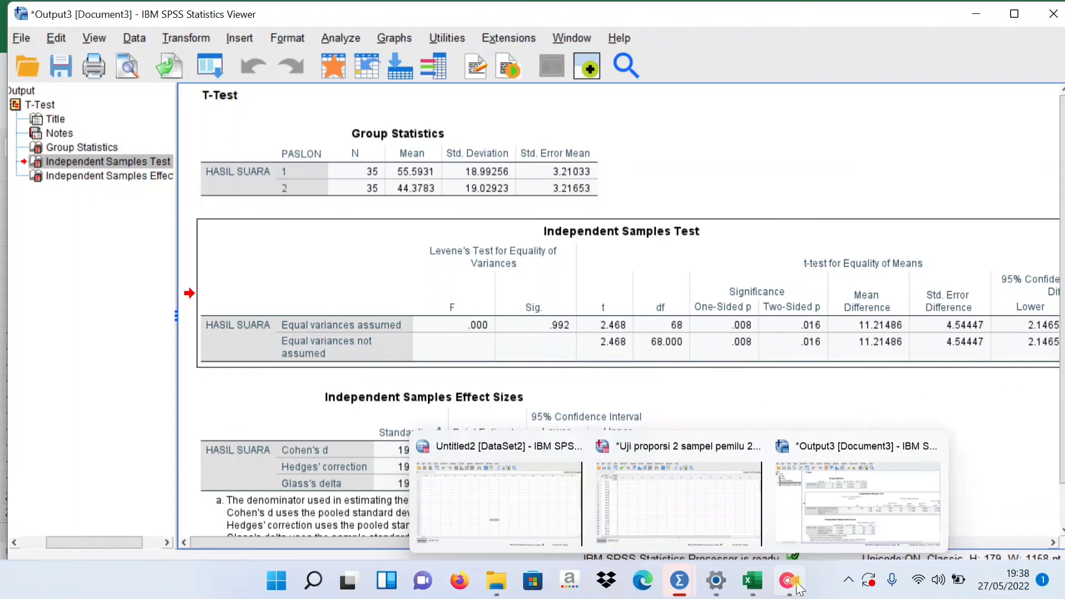
mouse_move(788, 580)
click(803, 523)
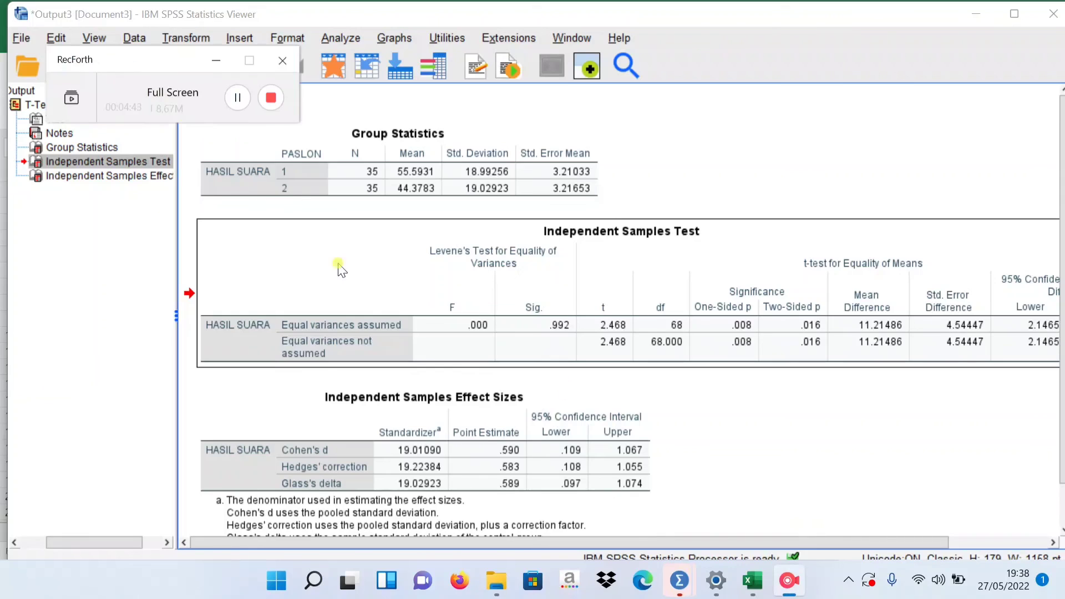